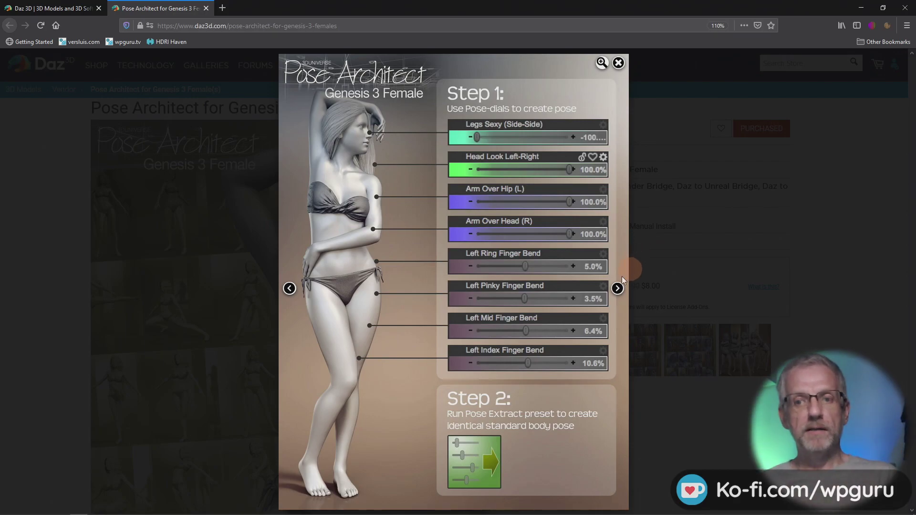
# - Look through the remaining promo images of Pose Architect for Genesis 3 Female(s) and close the gallery
pyautogui.click(616, 289)
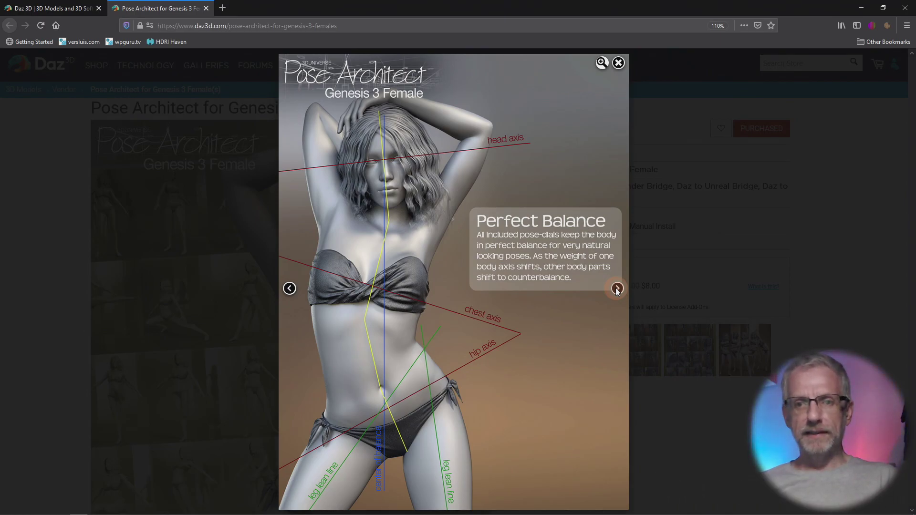
pyautogui.click(617, 289)
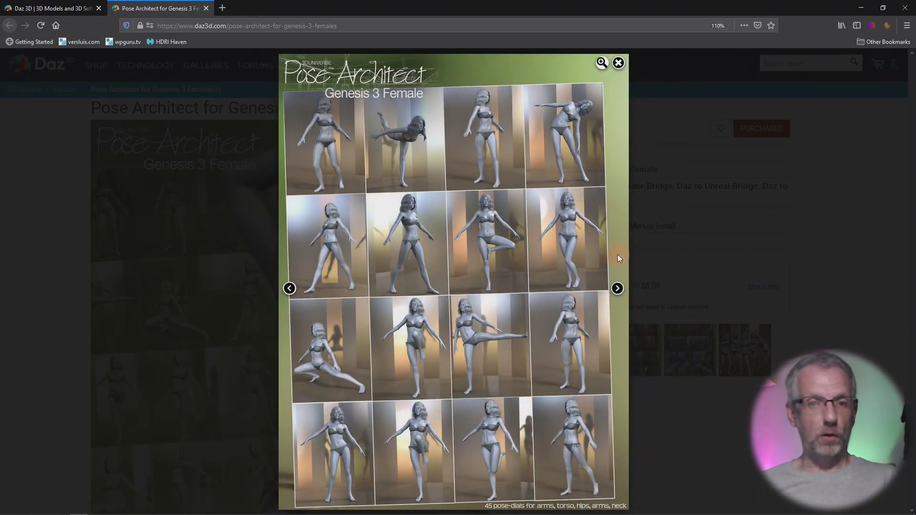
pyautogui.click(618, 290)
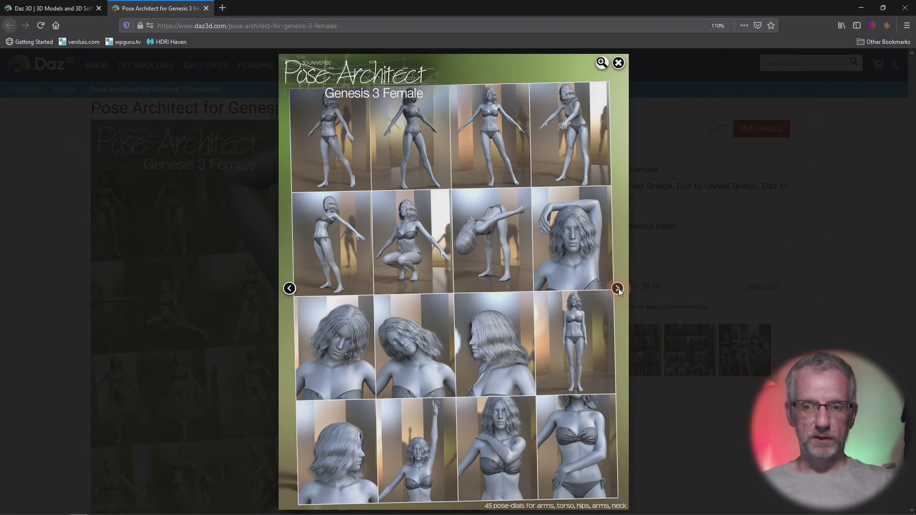
pyautogui.click(618, 288)
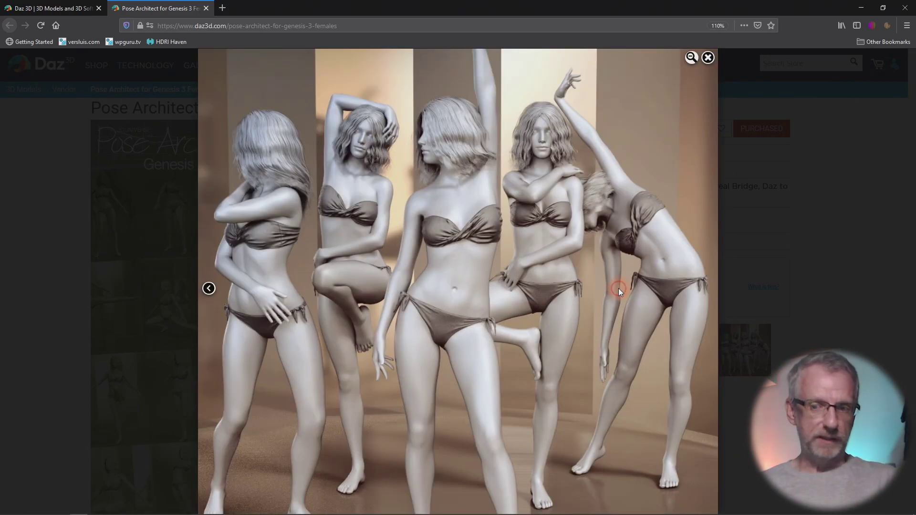
pyautogui.click(773, 240)
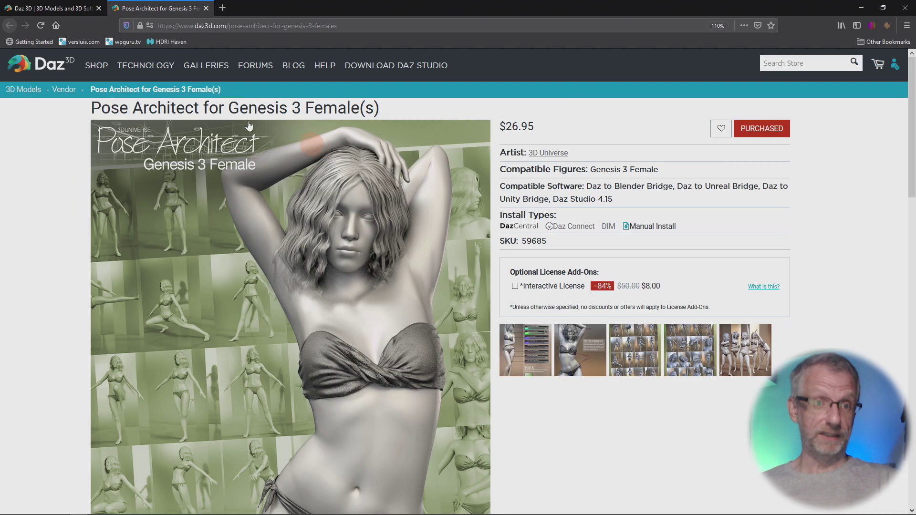
# - Return to the store's pose architect results and open Pose Architect Add-on Pack 1 for Genesis 3 Female(s) in a separate tab
pyautogui.hotkey('alt', 'Left')
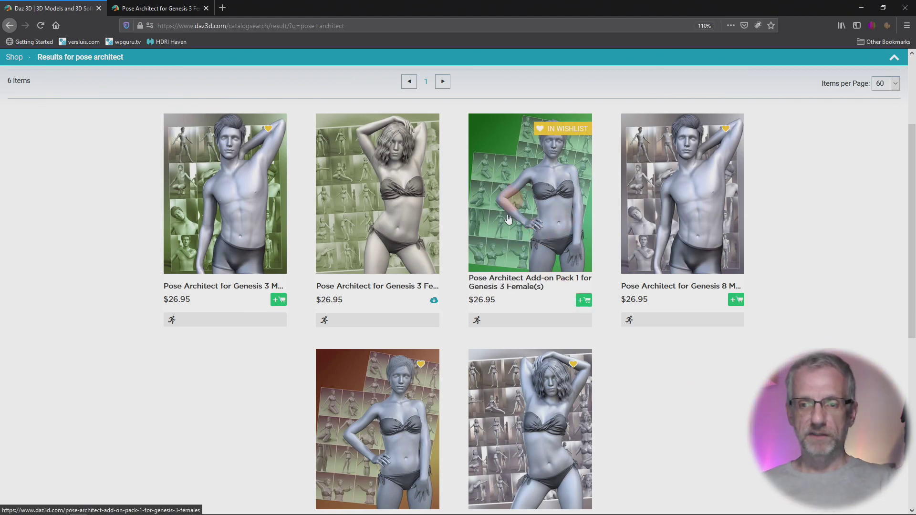
pyautogui.rightClick(539, 215)
pyautogui.click(558, 213)
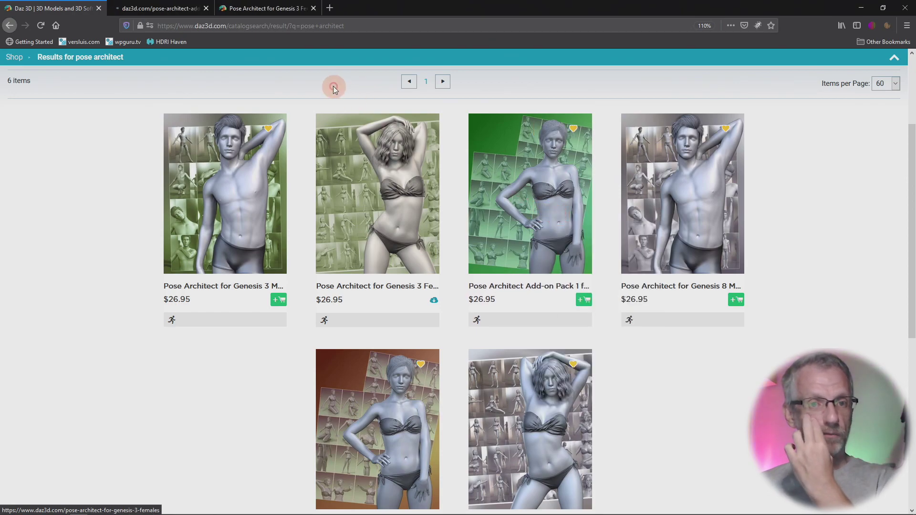
pyautogui.click(191, 12)
# - View the promo images of Pose Architect Add-on Pack 1, then close the gallery and the product page
pyautogui.click(528, 352)
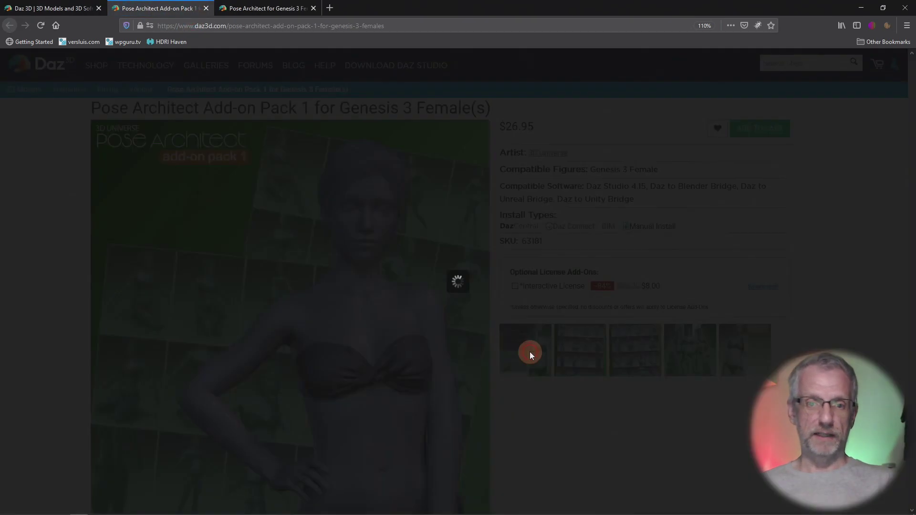
pyautogui.click(618, 288)
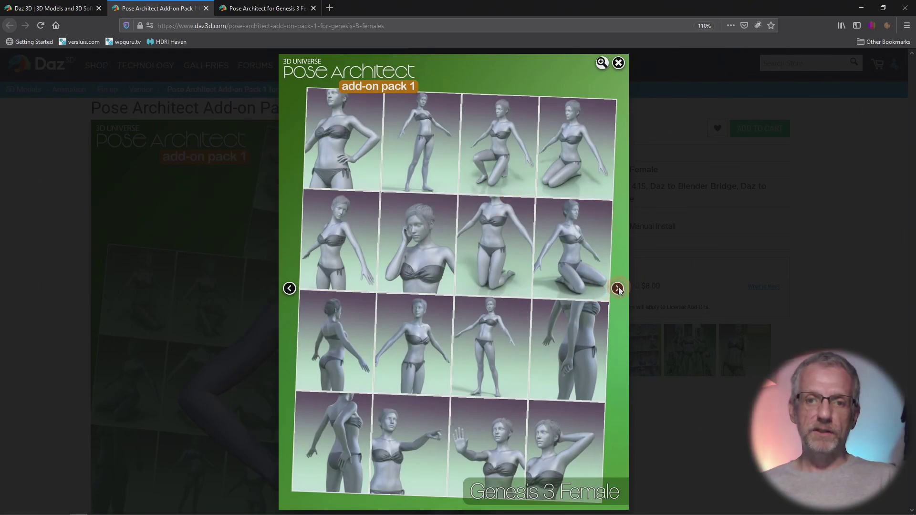
pyautogui.click(618, 288)
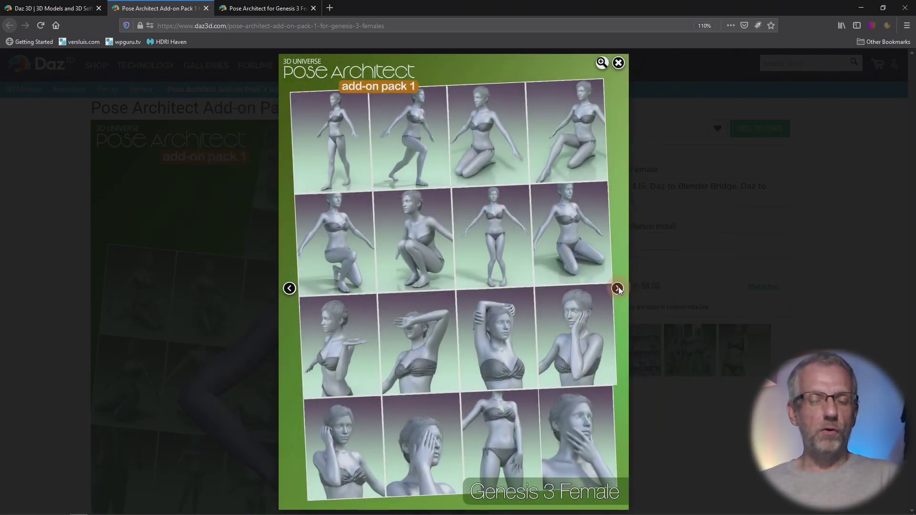
pyautogui.click(617, 288)
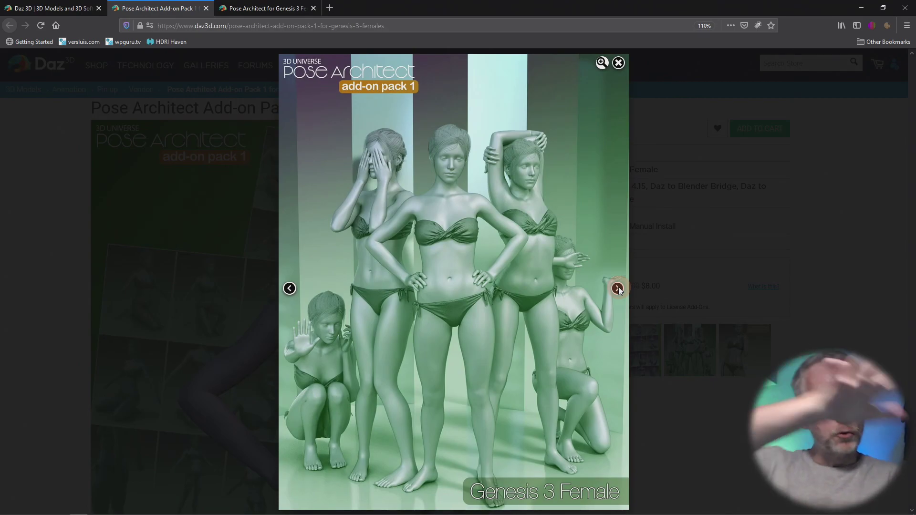
pyautogui.click(618, 288)
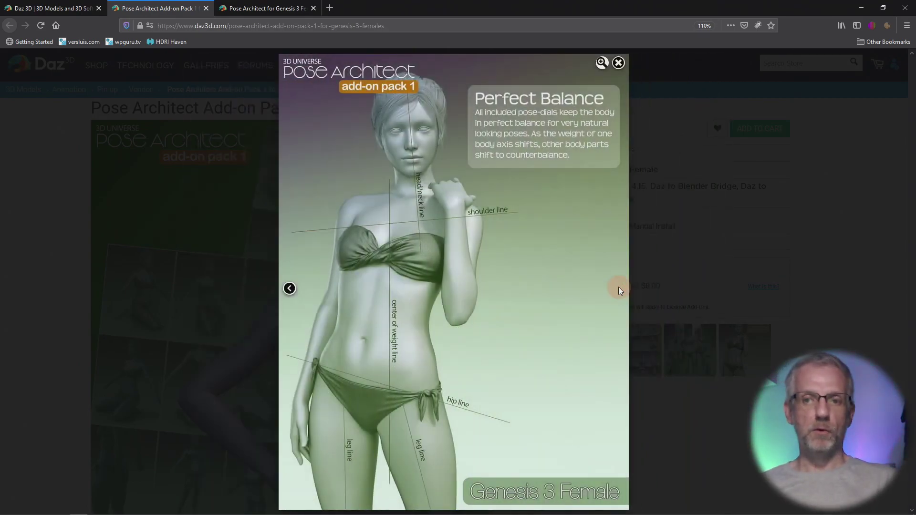
pyautogui.click(640, 248)
pyautogui.click(206, 9)
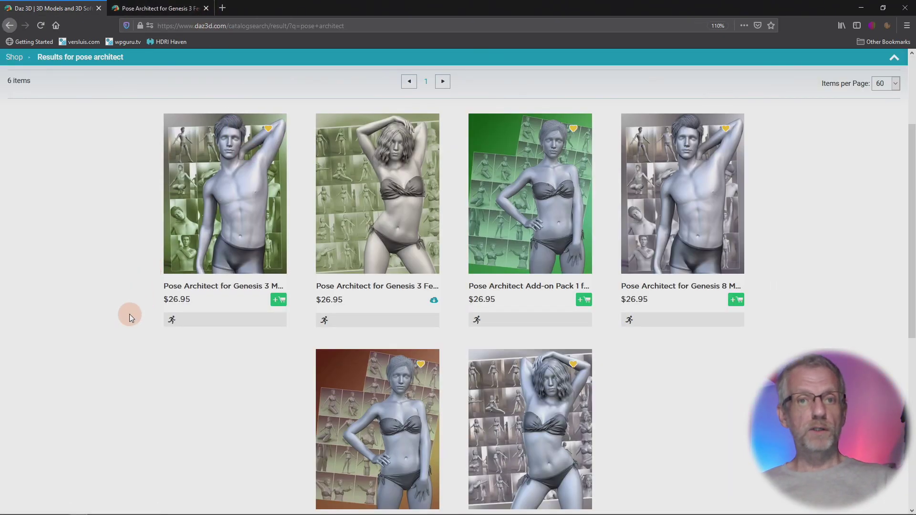
# - Switch to DAZ Studio and inspect the files of Pose Architect for Genesis 3 Female(s) among the Utilities products
pyautogui.hotkey('alt', 'Tab')
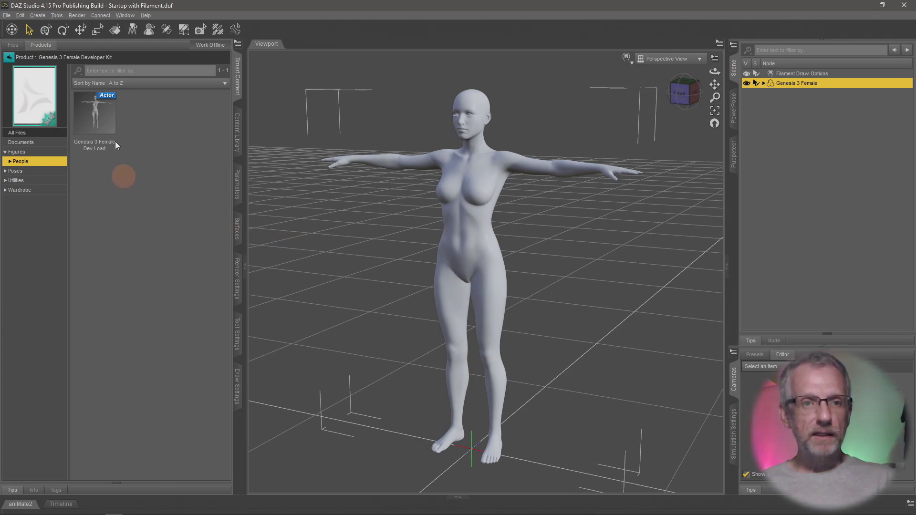
pyautogui.click(8, 57)
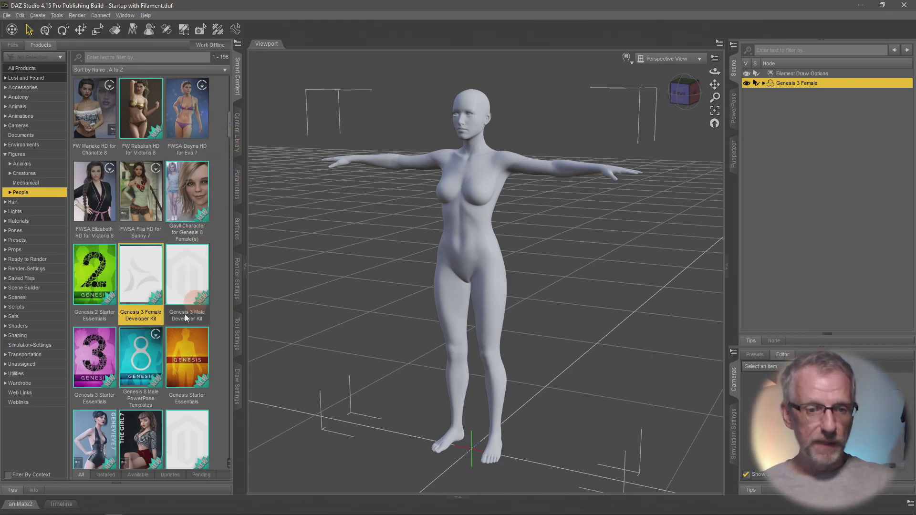
pyautogui.click(43, 374)
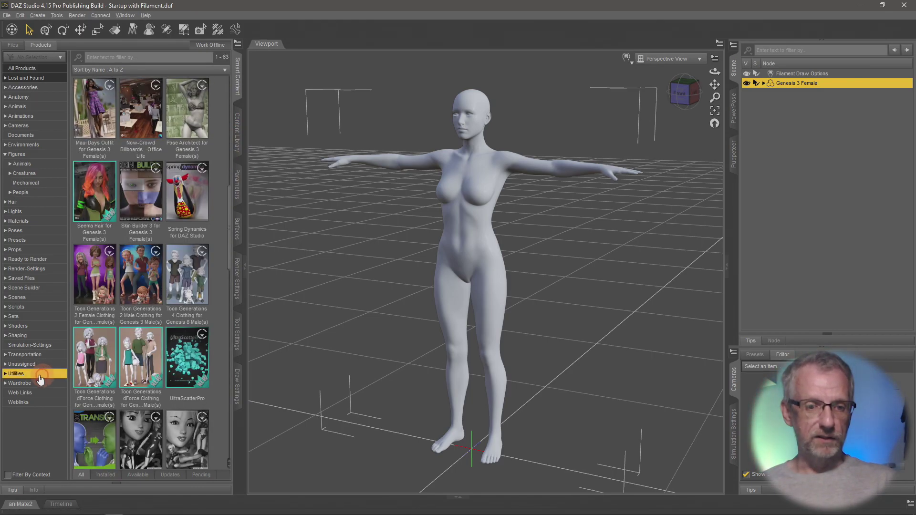
pyautogui.moveTo(182, 131)
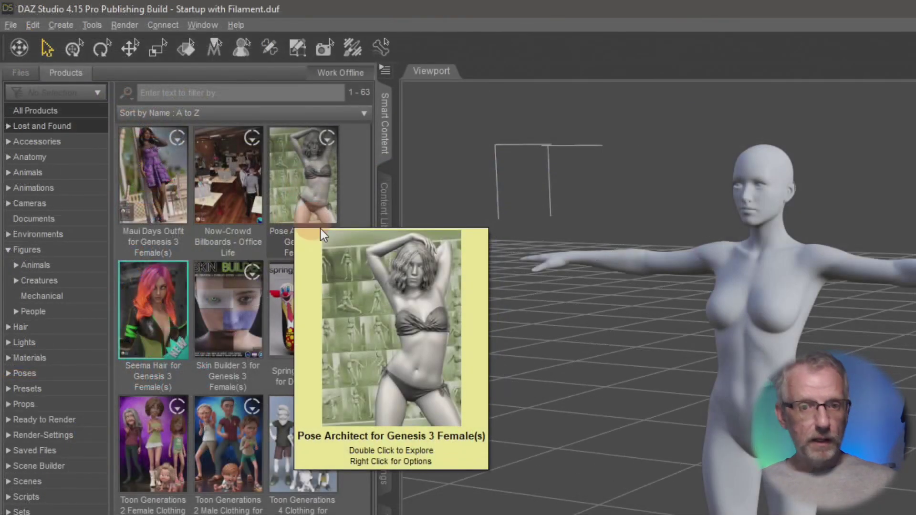
pyautogui.doubleClick(322, 191)
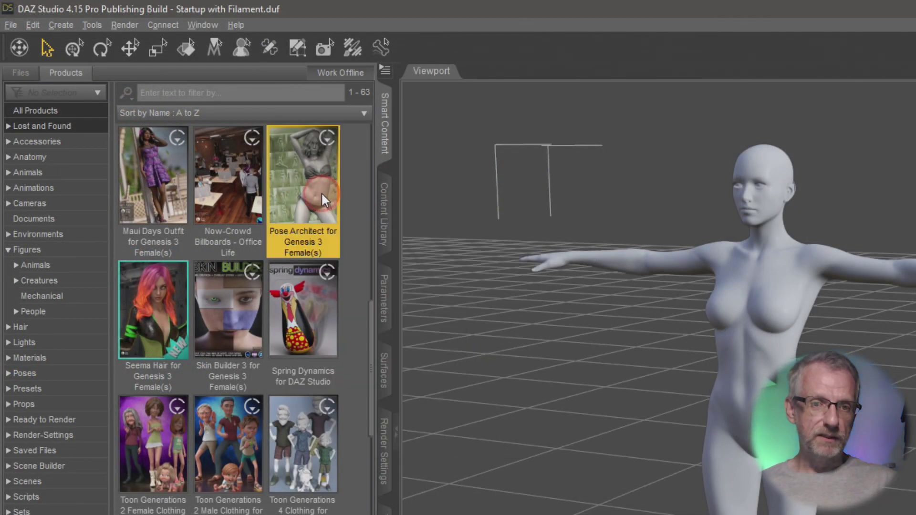
pyautogui.click(164, 189)
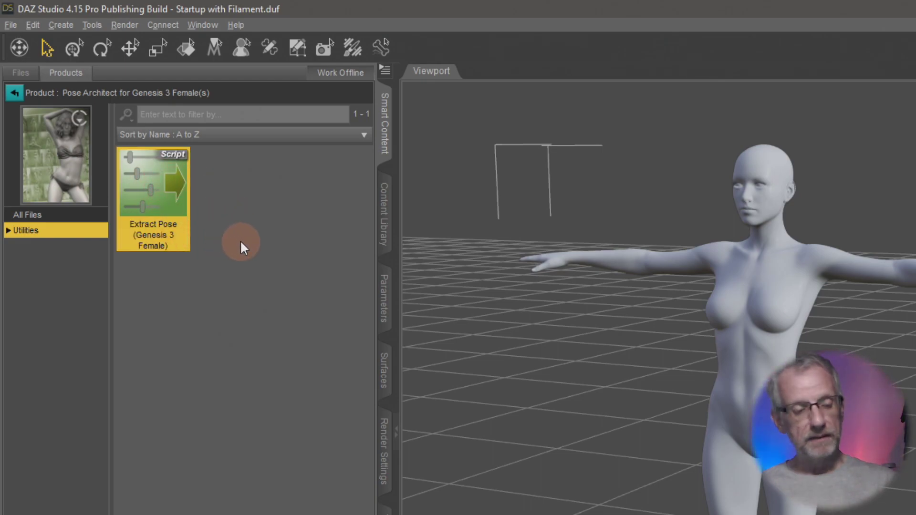
pyautogui.click(15, 94)
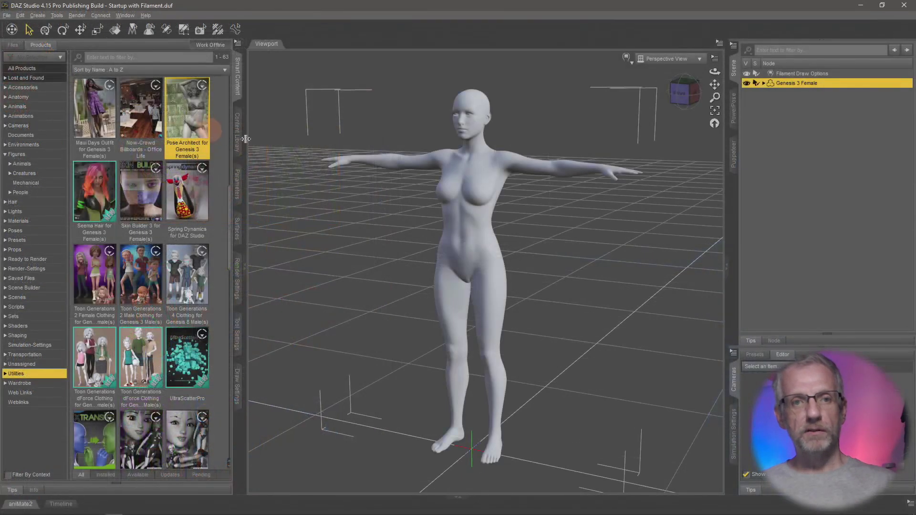
# - Locate the Extract Pose script in the content library under Scripts, 3D Universe, Pose Architect
pyautogui.click(237, 136)
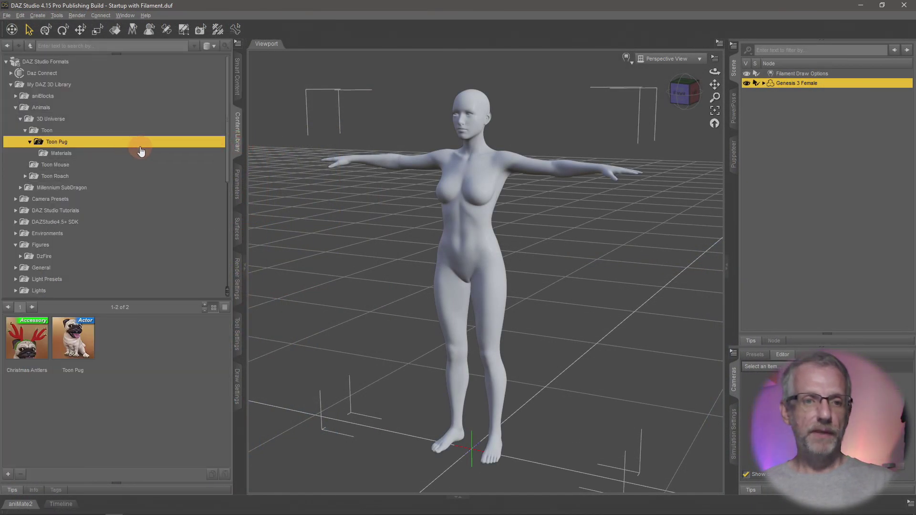
pyautogui.scroll(-6, 141, 150)
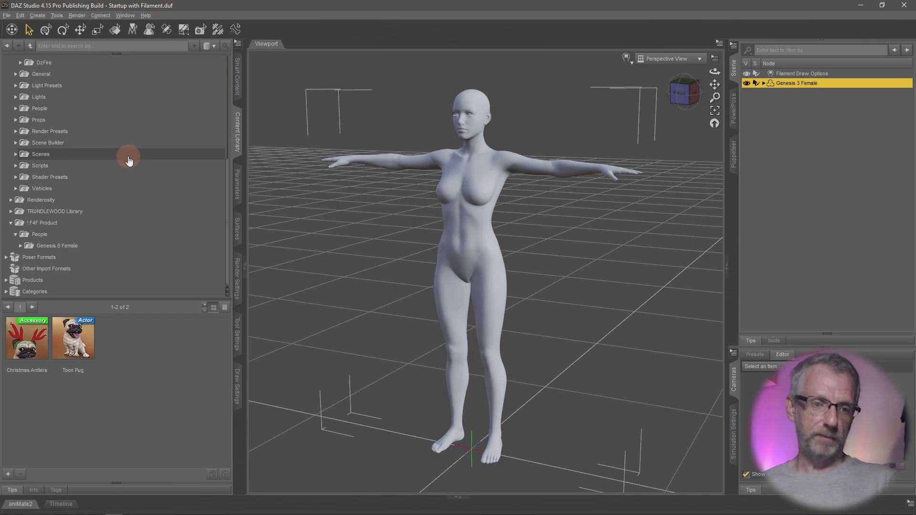
pyautogui.click(40, 166)
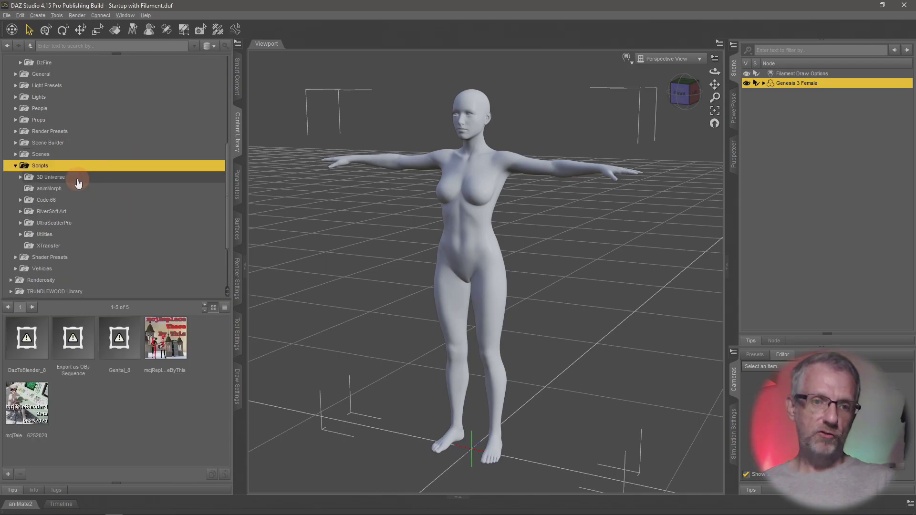
pyautogui.click(71, 177)
pyautogui.click(77, 203)
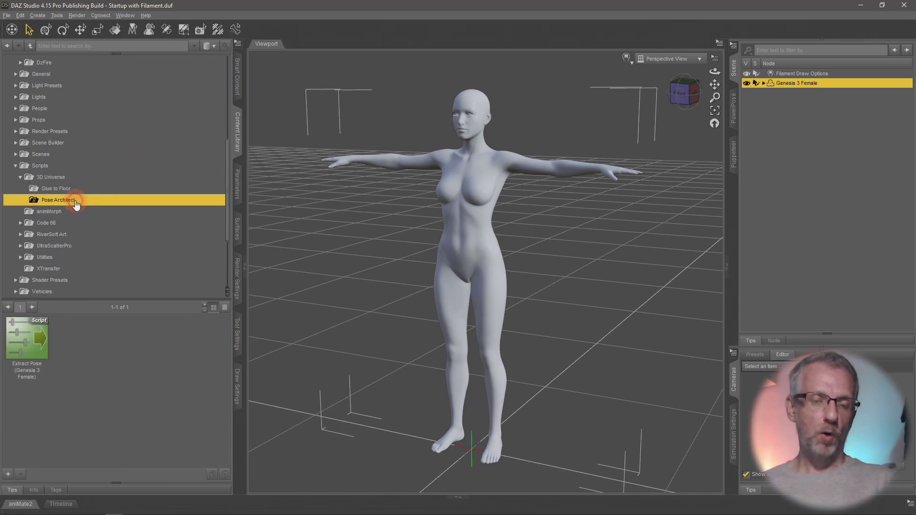
pyautogui.moveTo(30, 342)
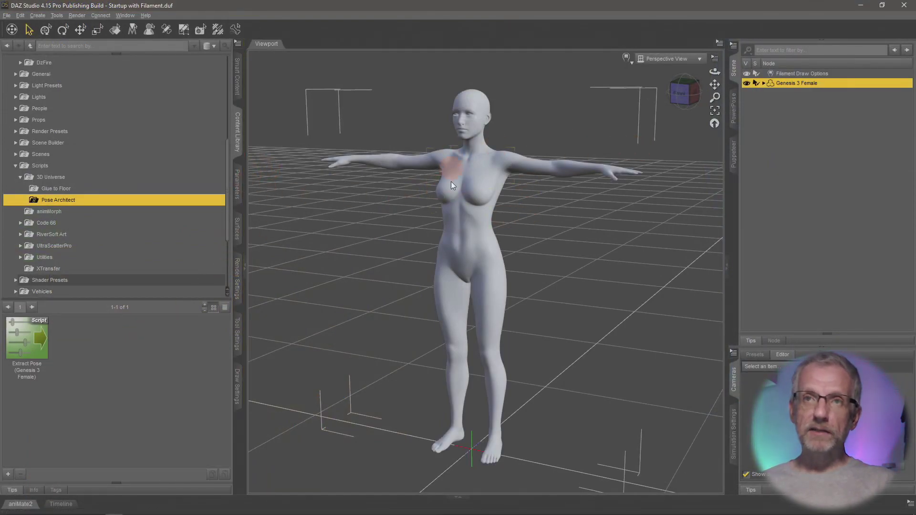
# - Display the 3DU Pose Architect dials within the Pose Controls parameters of the Genesis 3 Female figure
pyautogui.click(236, 190)
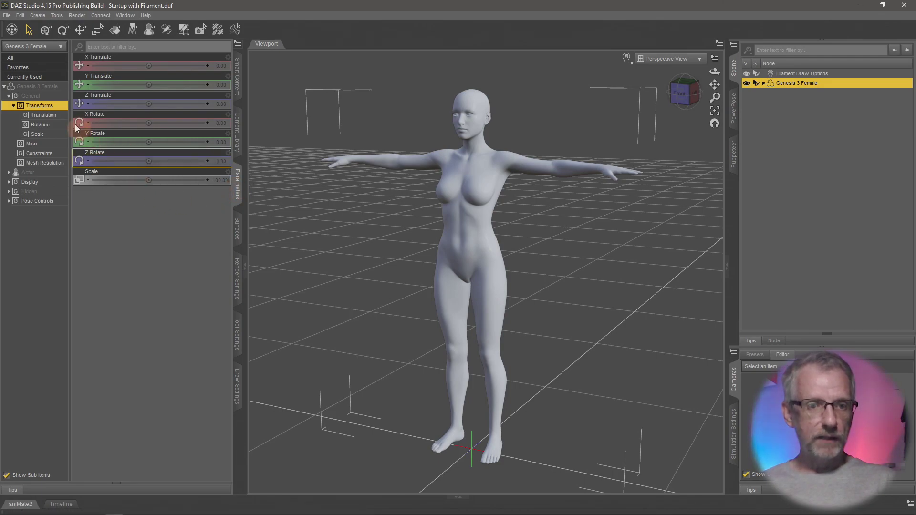
pyautogui.click(8, 97)
pyautogui.click(9, 134)
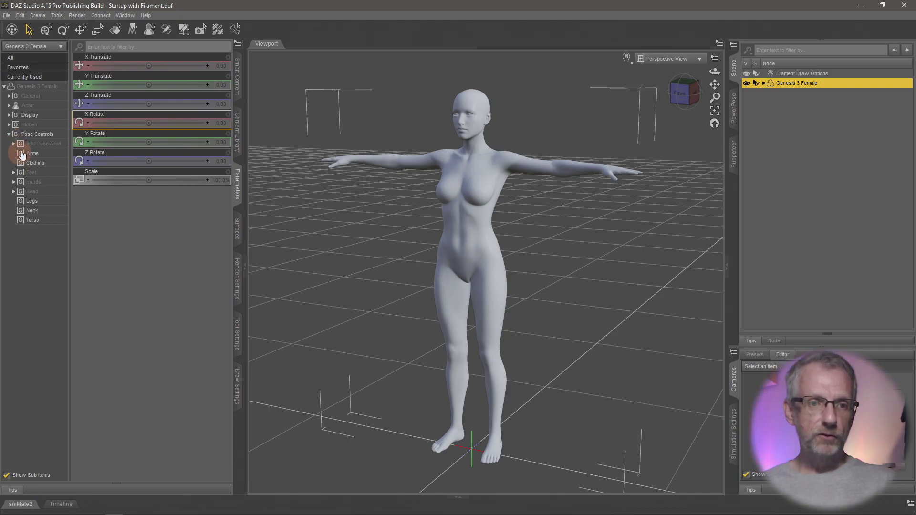
pyautogui.click(40, 145)
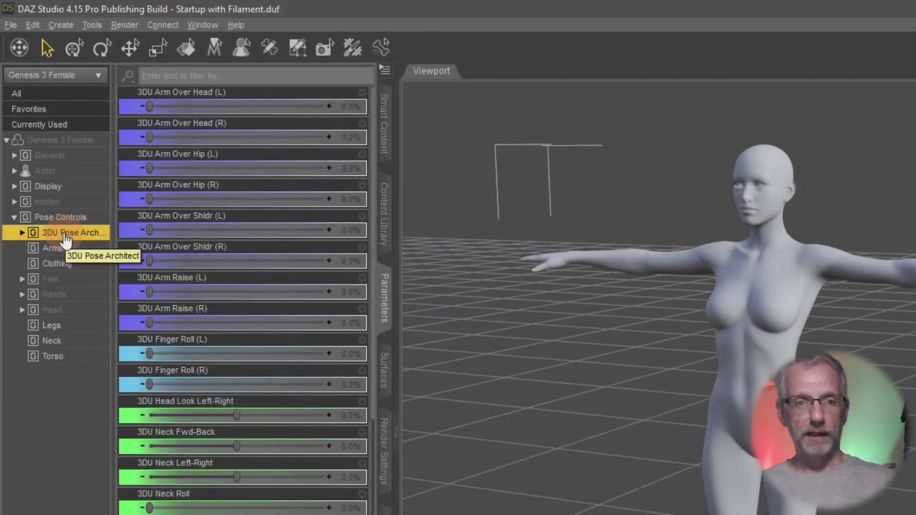
# - Look through the full list of 3DU Pose Architect dials for the arms, fingers, head, neck, hips and legs
pyautogui.scroll(-10, 234, 395)
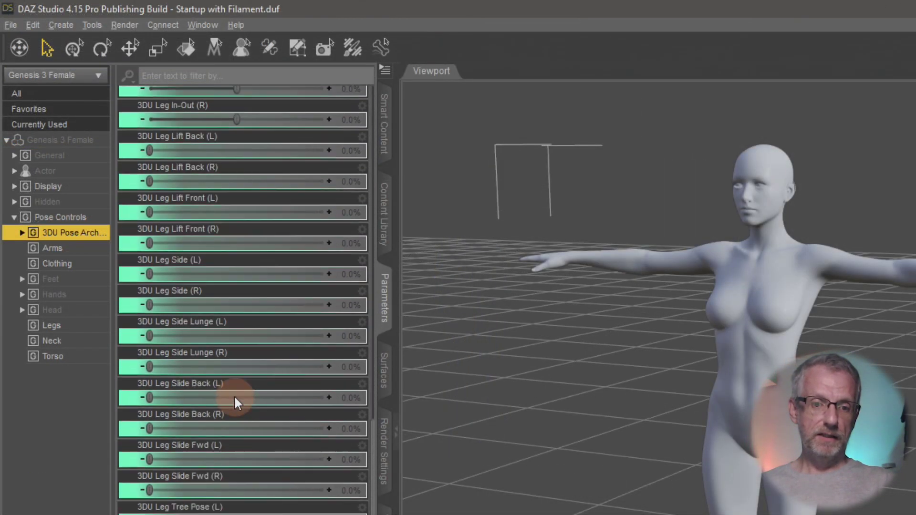
pyautogui.scroll(12, 234, 395)
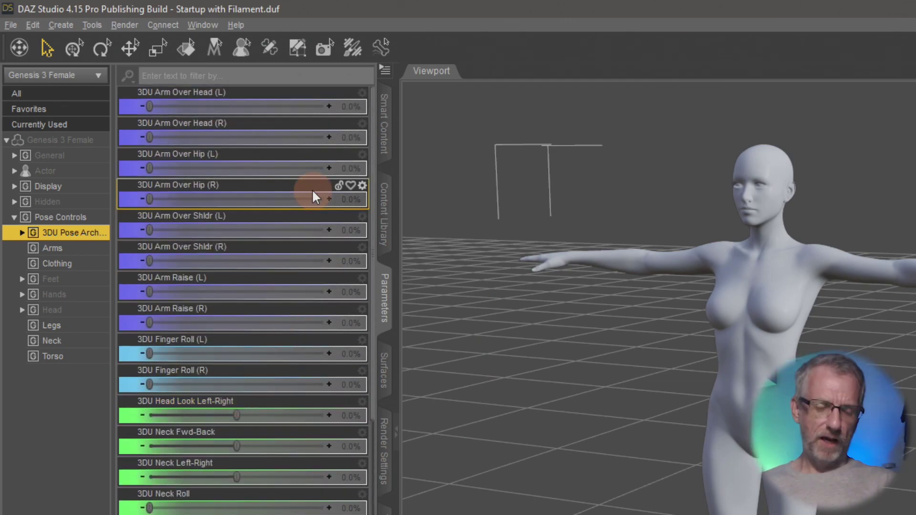
pyautogui.scroll(-9, 314, 191)
pyautogui.scroll(-3, 313, 192)
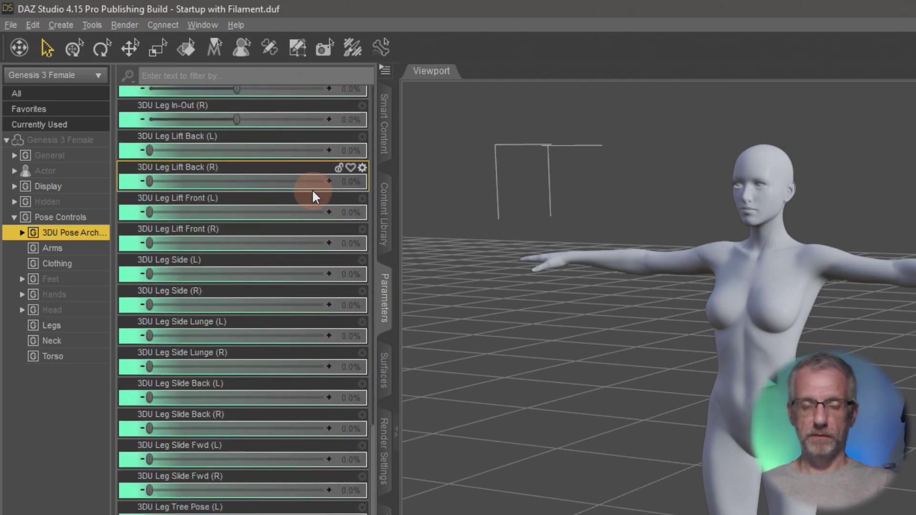
pyautogui.scroll(12, 313, 191)
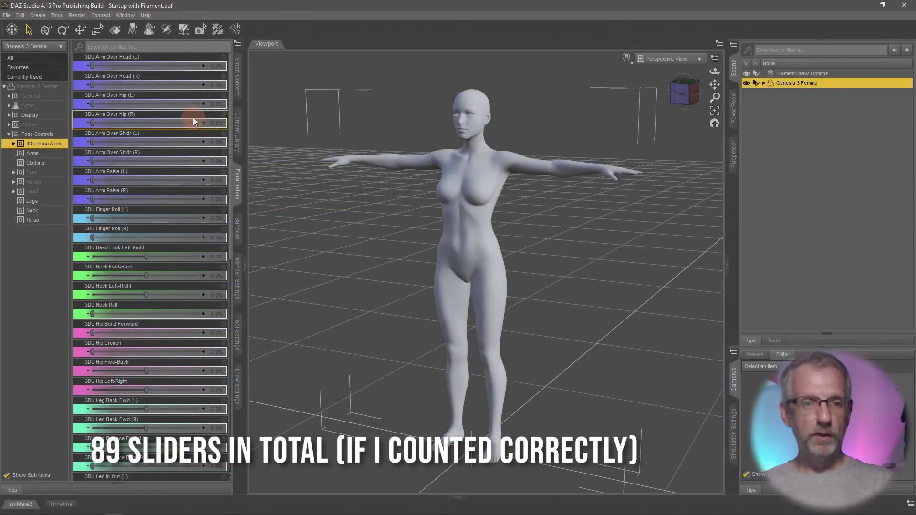
pyautogui.scroll(-2, 312, 196)
pyautogui.scroll(2, 193, 120)
# - Expand the 3DU Pose Architect group and view its Arms, Hands and Head dials in turn
pyautogui.click(14, 144)
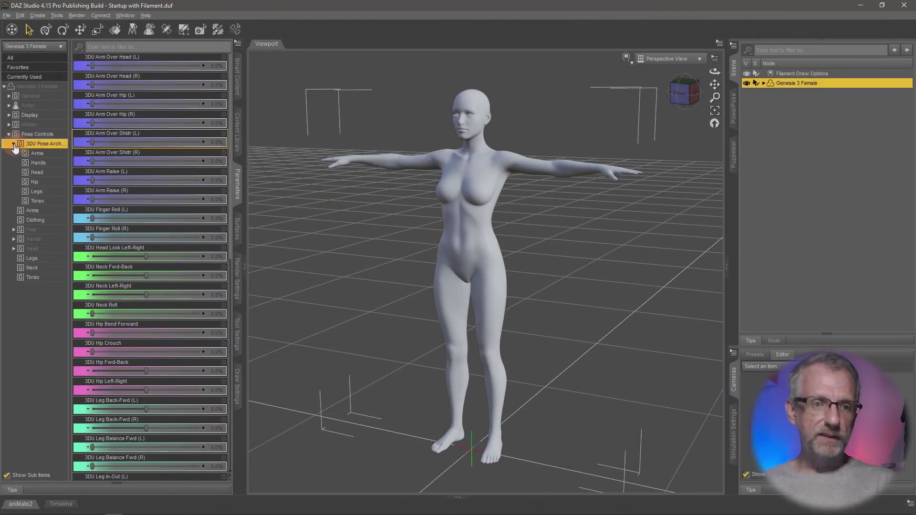
pyautogui.click(37, 154)
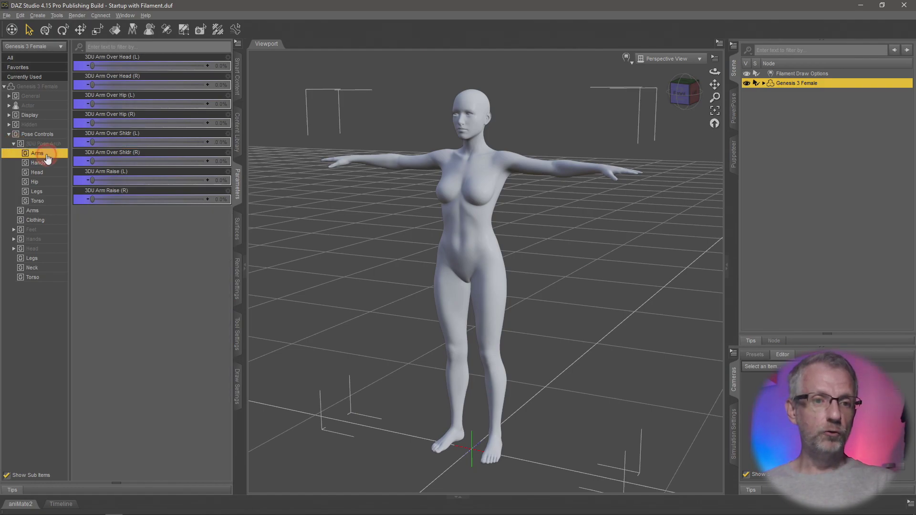
pyautogui.click(48, 163)
pyautogui.click(53, 173)
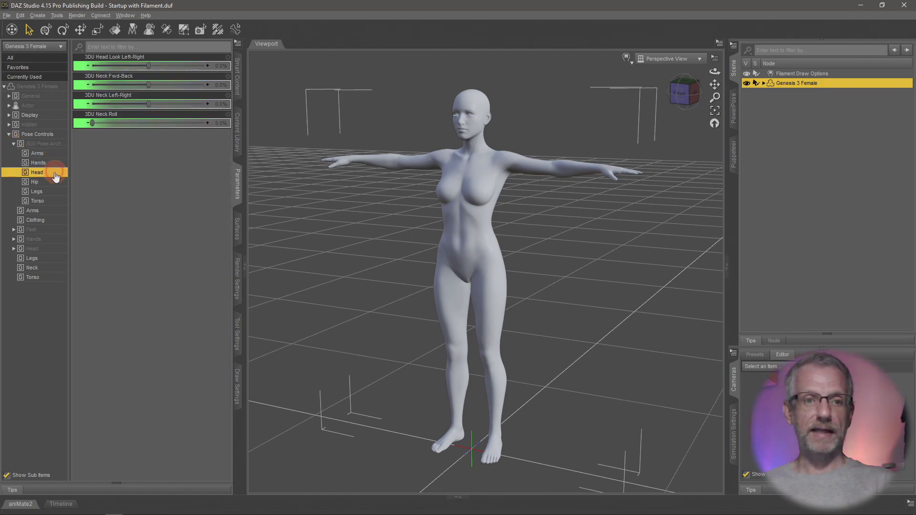
# - View the Hip, Legs and Torso dials of the 3DU Pose Architect group in turn
pyautogui.click(54, 182)
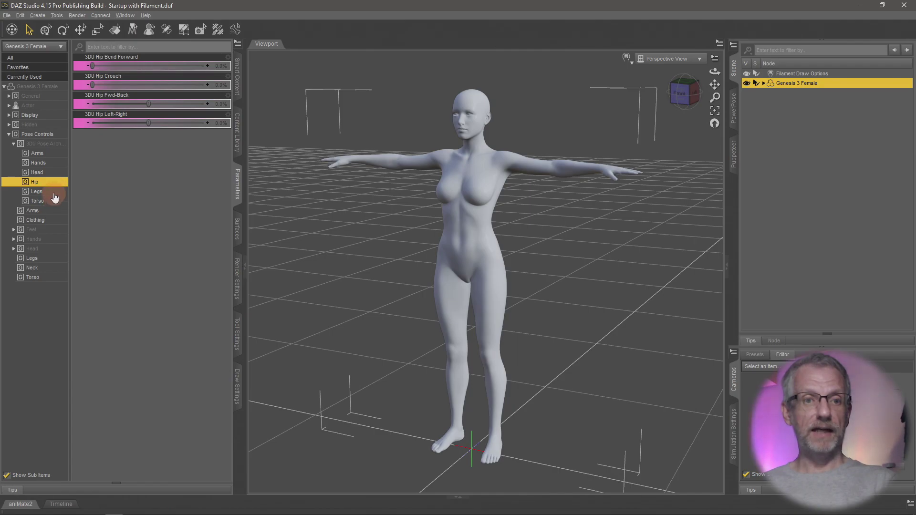
pyautogui.click(55, 194)
pyautogui.click(56, 203)
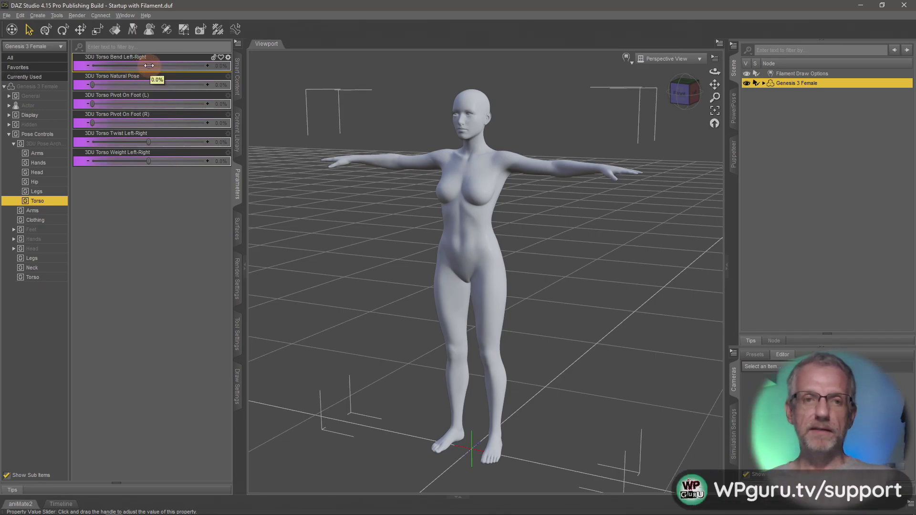
# - Try the Torso Bend Left-Right dial at -53.4% and 56.8% and the Torso Natural Pose dial at 83.9%, and reset both to 0%
pyautogui.moveTo(148, 65); pyautogui.dragTo(118, 80)
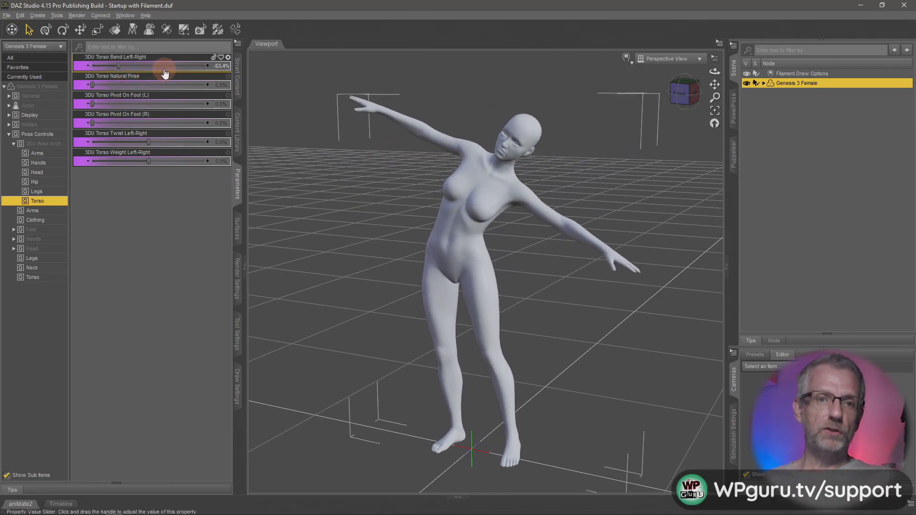
pyautogui.keyDown('alt'); pyautogui.click(165, 70); pyautogui.keyUp('alt')
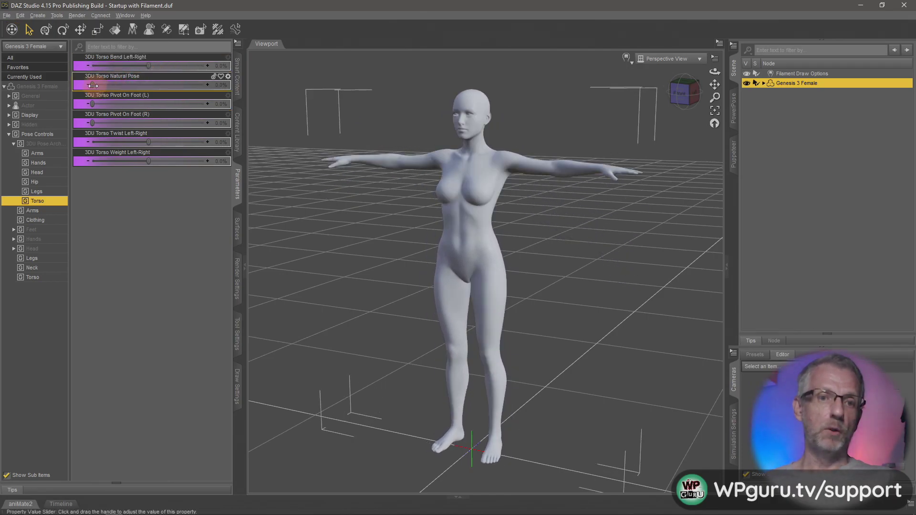
pyautogui.moveTo(92, 85); pyautogui.dragTo(187, 97)
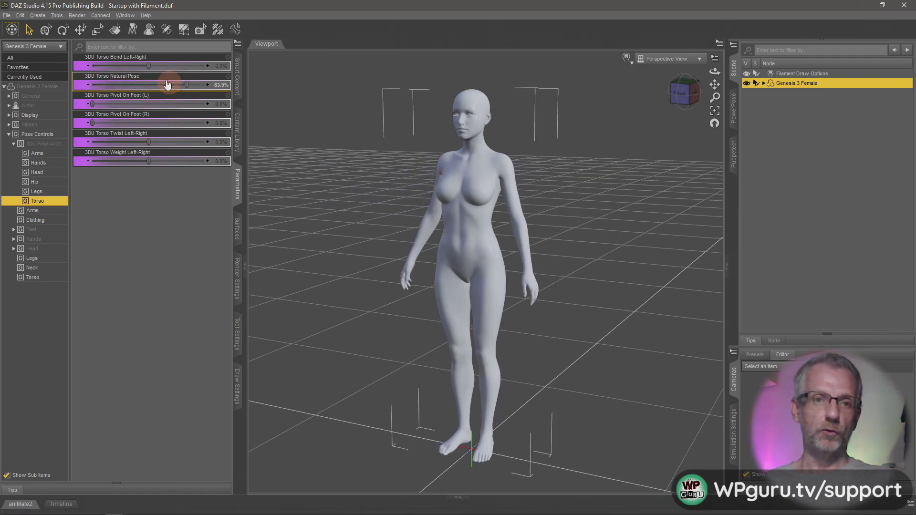
pyautogui.moveTo(148, 71); pyautogui.dragTo(181, 72)
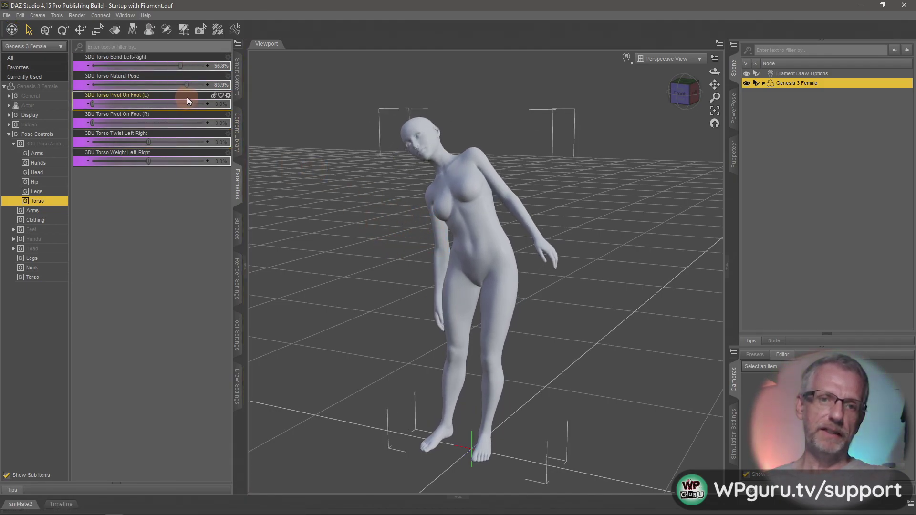
pyautogui.moveTo(350, 240); pyautogui.dragTo(348, 240, button='middle')
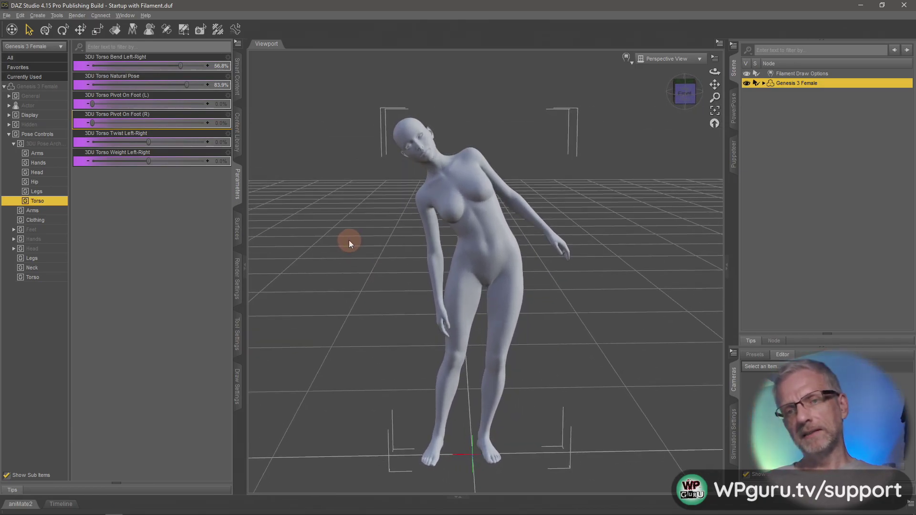
pyautogui.moveTo(185, 85); pyautogui.dragTo(79, 110)
# - Try the Torso Pivot On Foot (R) and Torso Twist Left-Right dials on the figure and reset them to 0%
pyautogui.moveTo(319, 229); pyautogui.dragTo(361, 259)
pyautogui.moveTo(99, 127); pyautogui.dragTo(140, 133)
pyautogui.moveTo(164, 134); pyautogui.dragTo(78, 152)
# - Try the Torso Weight Left-Right dial in both directions and reset it to 0%
pyautogui.moveTo(157, 144); pyautogui.dragTo(159, 168)
pyautogui.moveTo(301, 273); pyautogui.dragTo(310, 278, button='middle')
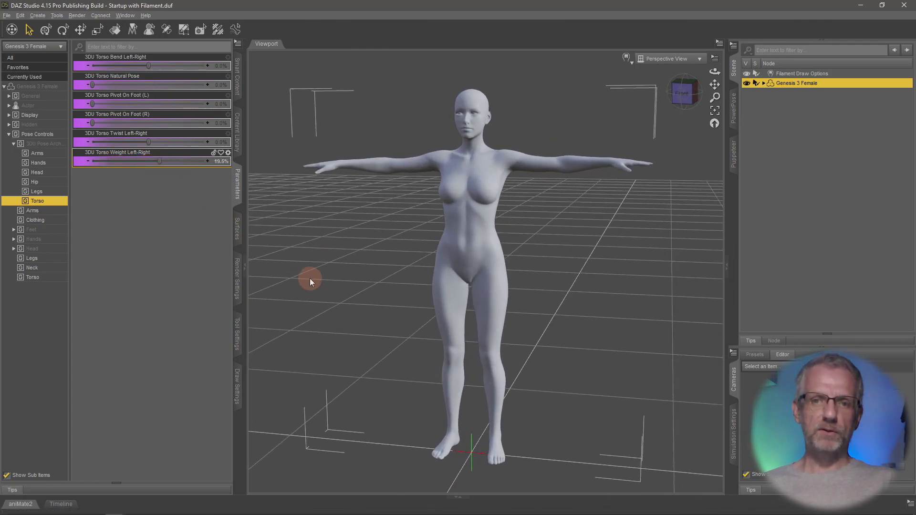
pyautogui.moveTo(110, 160); pyautogui.dragTo(150, 175)
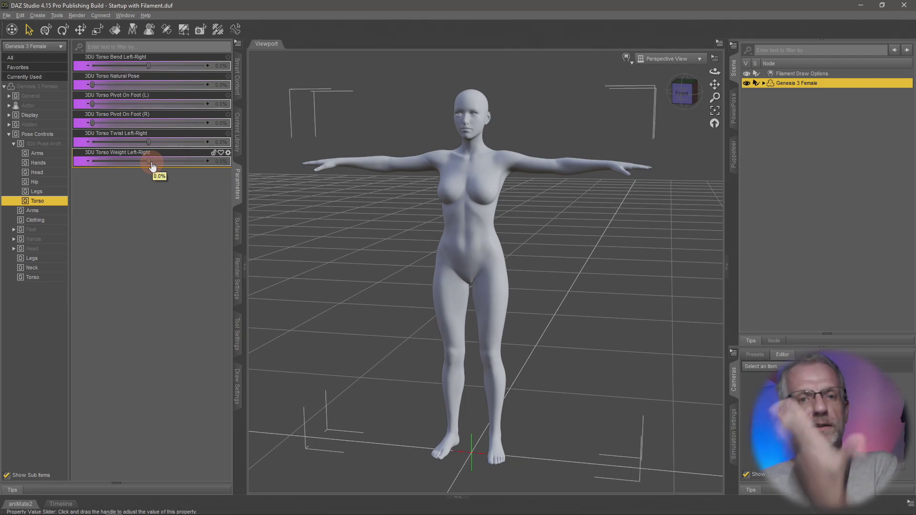
pyautogui.moveTo(147, 161); pyautogui.dragTo(142, 160)
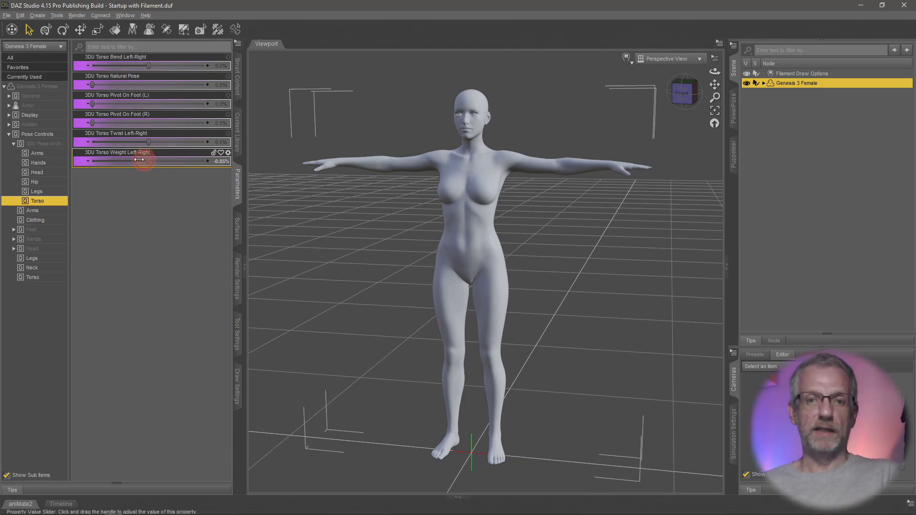
pyautogui.moveTo(203, 172); pyautogui.dragTo(223, 161)
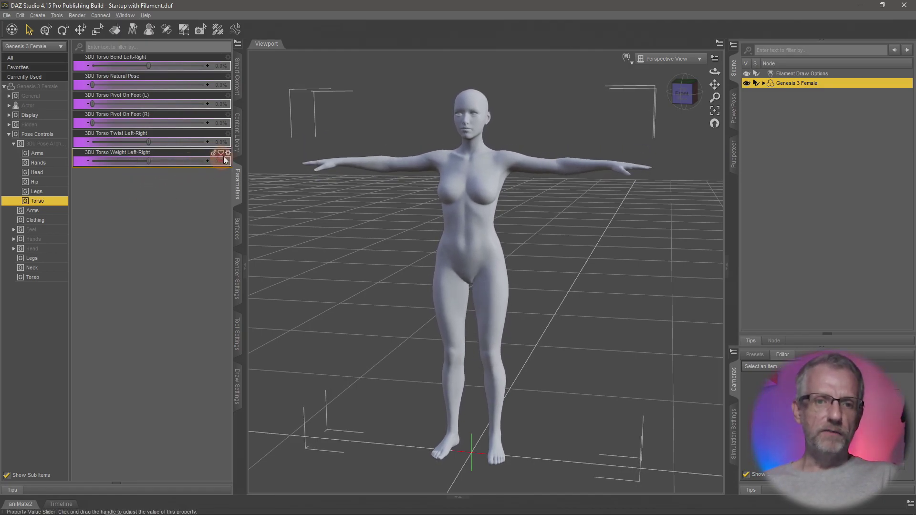
# - Examine the sub-components in the Parameter Settings of the Torso Weight Left-Right dial and close them without changes
pyautogui.click(228, 154)
pyautogui.click(244, 159)
pyautogui.moveTo(274, 177); pyautogui.dragTo(218, 31)
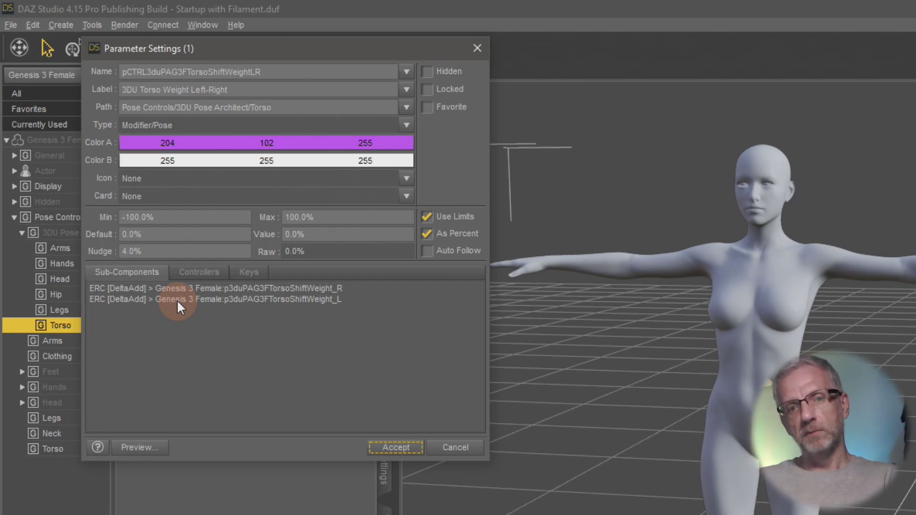
pyautogui.click(456, 448)
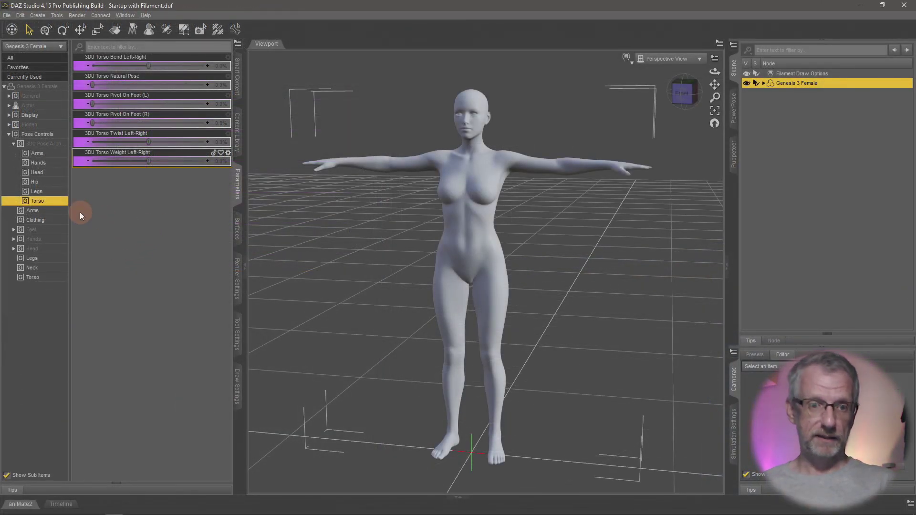
# - Display the Hip dials, try Hip Bend Forward at 47.9% and reset it to 0%
pyautogui.click(57, 184)
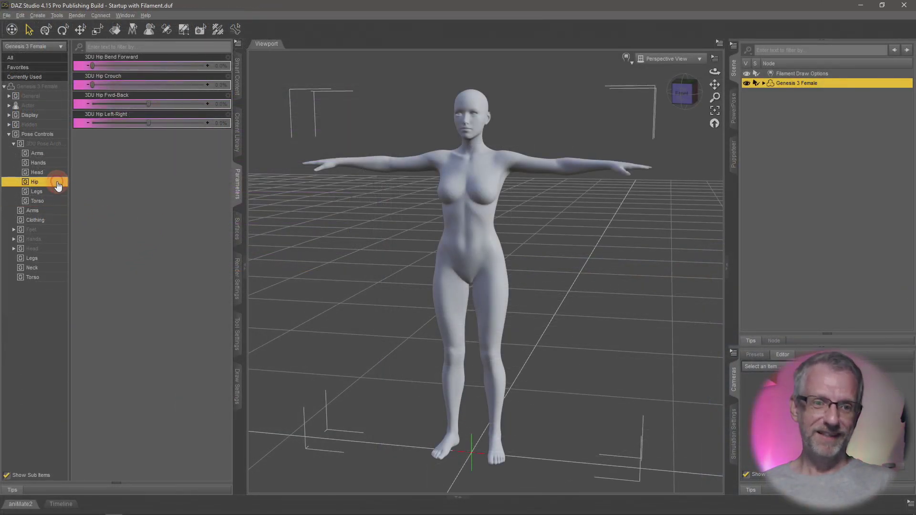
pyautogui.moveTo(92, 67); pyautogui.dragTo(143, 81)
pyautogui.keyDown('alt'); pyautogui.moveTo(420, 215); pyautogui.dragTo(421, 227); pyautogui.keyUp('alt')
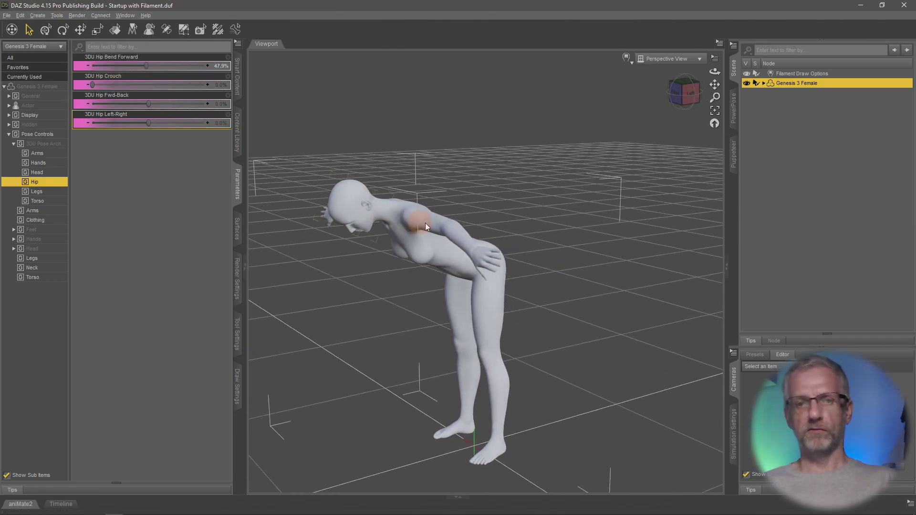
pyautogui.moveTo(167, 68)
pyautogui.mouseDown()
pyautogui.moveTo(114, 75)
pyautogui.moveTo(190, 77)
pyautogui.moveTo(117, 81)
pyautogui.moveTo(153, 81)
pyautogui.moveTo(123, 83)
pyautogui.moveTo(162, 67)
pyautogui.mouseUp()
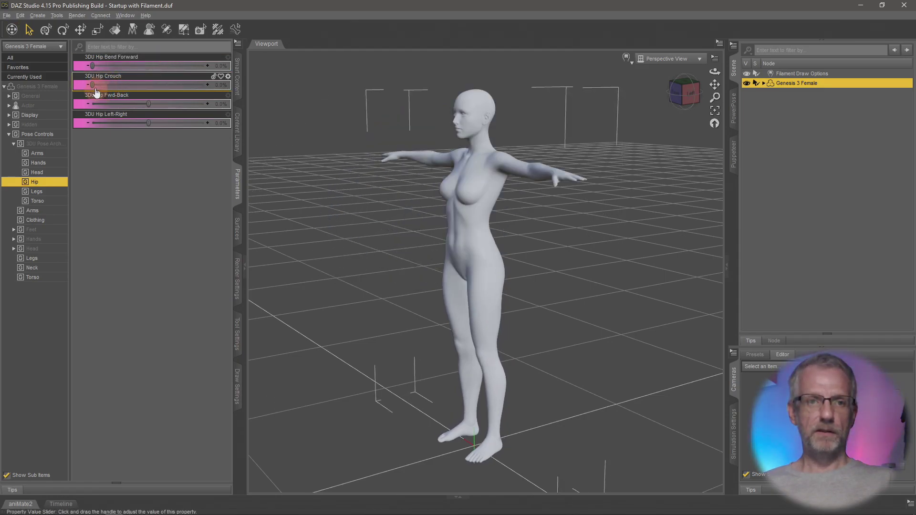
# - Try the Hip Crouch dial and Hip Fwd-Back at 55.1%, inspect the pose from the side, and reset both dials
pyautogui.moveTo(97, 87)
pyautogui.mouseDown()
pyautogui.moveTo(173, 86)
pyautogui.moveTo(124, 90)
pyautogui.moveTo(180, 95)
pyautogui.moveTo(111, 91)
pyautogui.mouseUp()
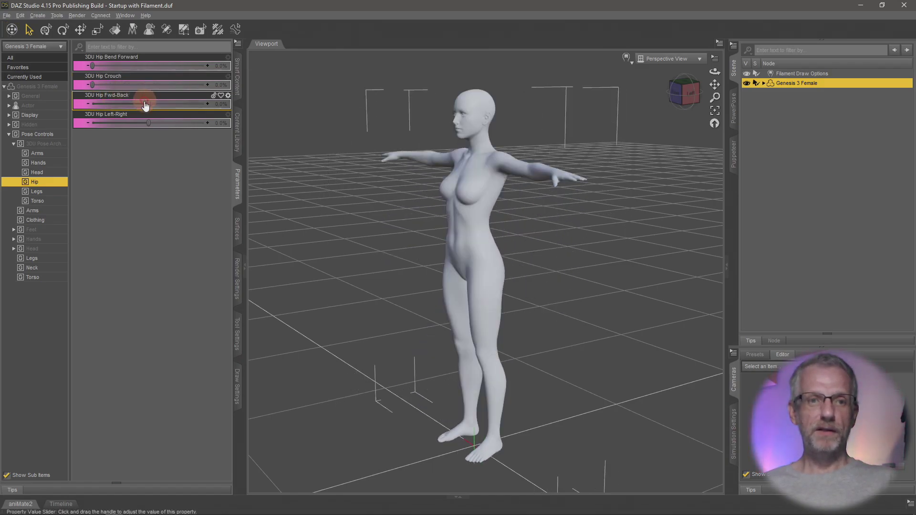
pyautogui.moveTo(164, 105); pyautogui.dragTo(179, 140)
pyautogui.moveTo(323, 271); pyautogui.dragTo(326, 270, button='middle')
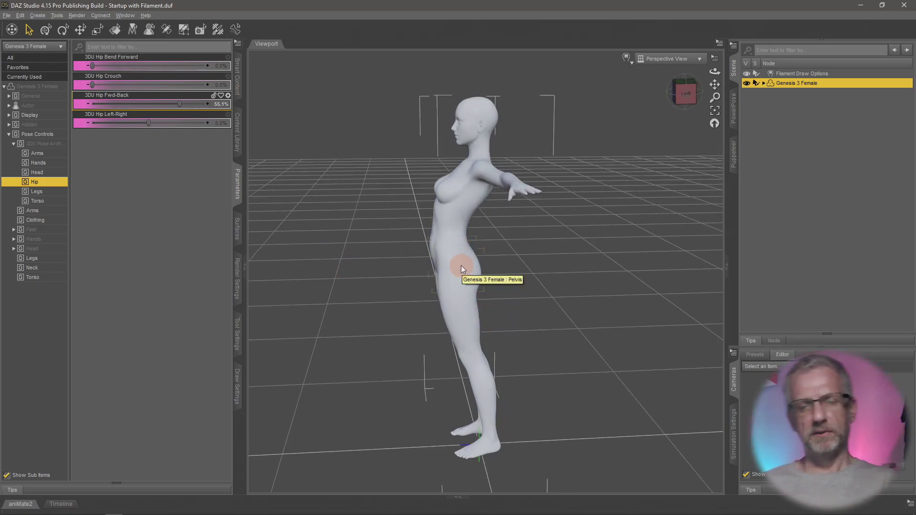
pyautogui.moveTo(307, 184); pyautogui.dragTo(347, 220, button='middle')
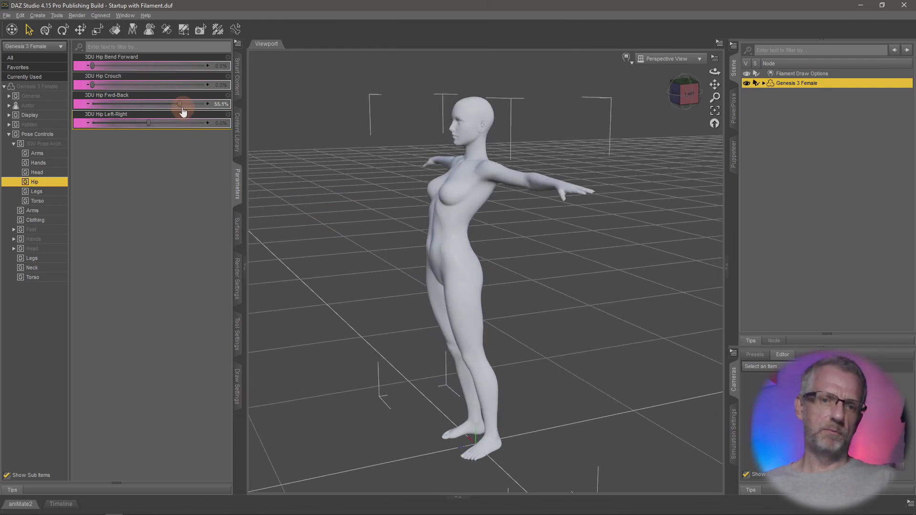
pyautogui.moveTo(179, 103); pyautogui.dragTo(146, 123)
# - Try shifting the hips sideways with the Hip Left-Right dial, viewed from the front, and reset it to 0%
pyautogui.moveTo(329, 253); pyautogui.dragTo(329, 254, button='middle')
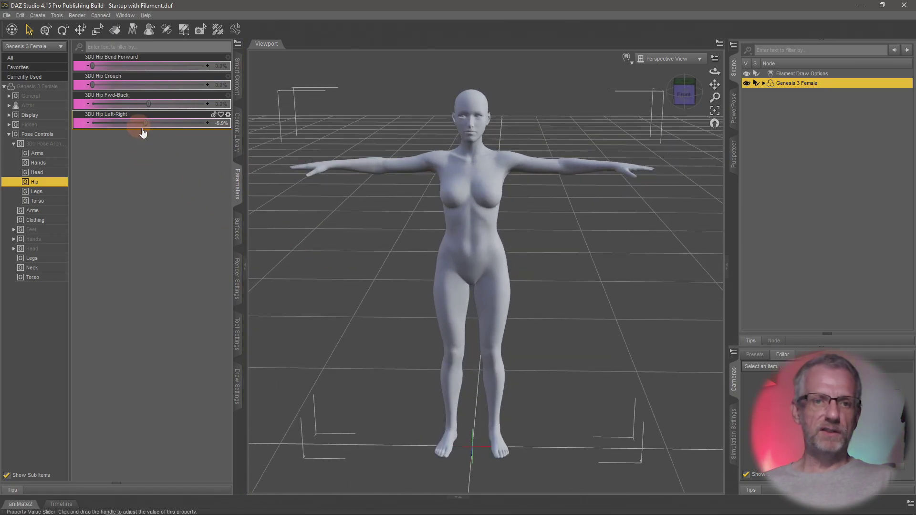
pyautogui.moveTo(146, 124); pyautogui.dragTo(188, 132)
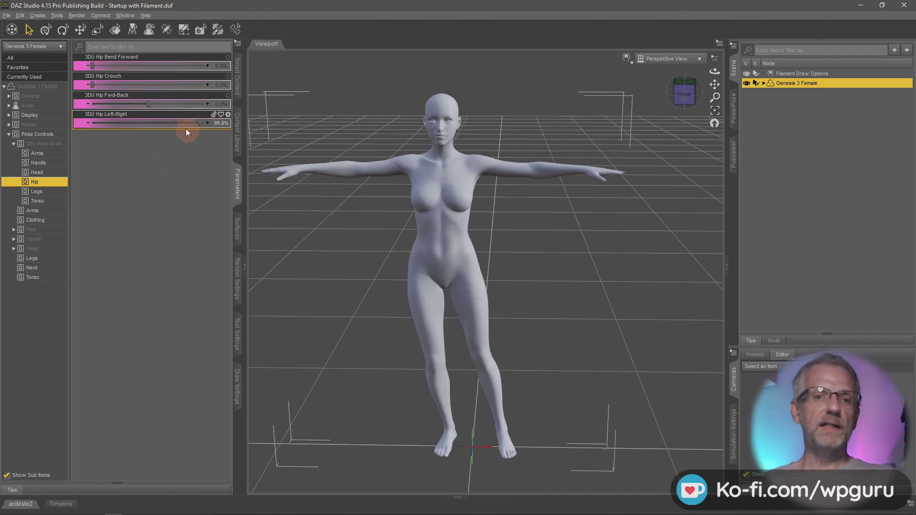
pyautogui.keyDown('alt'); pyautogui.click(182, 122); pyautogui.keyUp('alt')
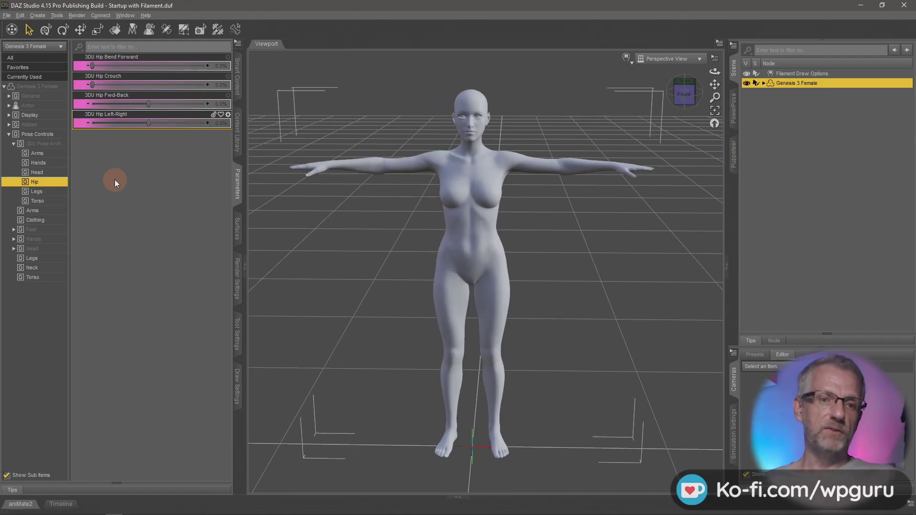
# - Display the Legs dials, try Leg Lift Back (L) up to 73.3% and reset it to 0%
pyautogui.click(60, 193)
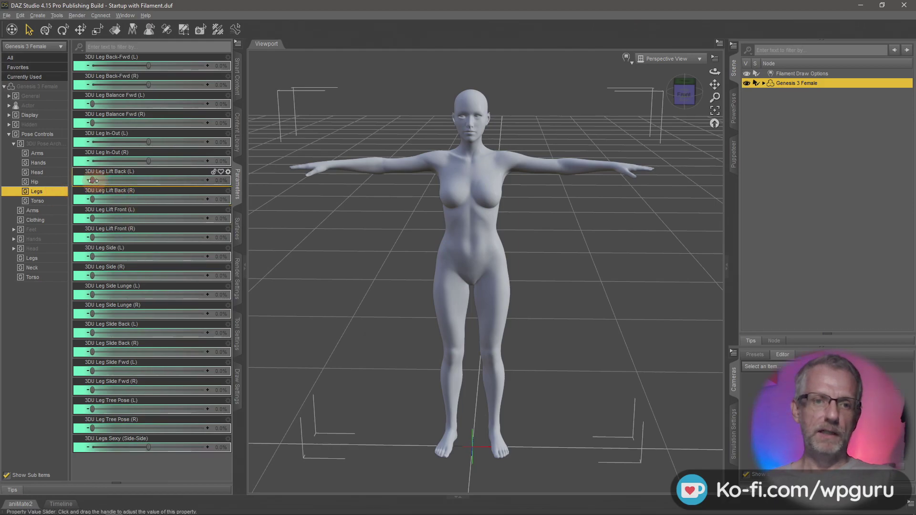
pyautogui.moveTo(92, 180); pyautogui.dragTo(130, 181)
pyautogui.keyDown('alt'); pyautogui.moveTo(260, 259); pyautogui.dragTo(337, 293); pyautogui.keyUp('alt')
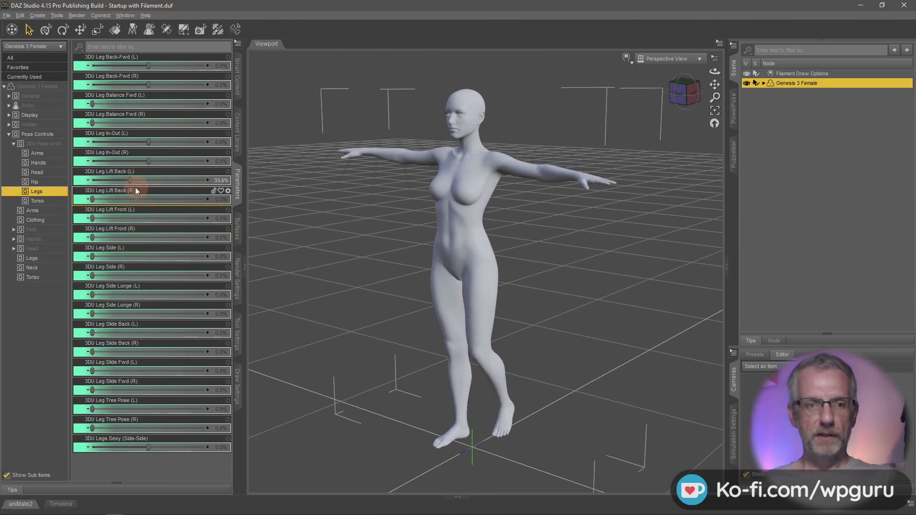
pyautogui.moveTo(129, 183); pyautogui.dragTo(178, 211)
pyautogui.moveTo(391, 334); pyautogui.dragTo(408, 340, button='middle')
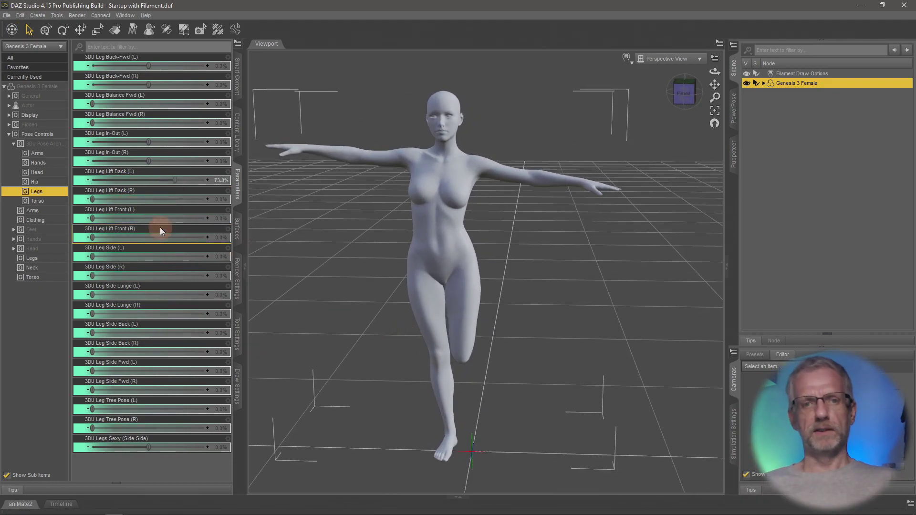
pyautogui.moveTo(174, 182); pyautogui.dragTo(174, 236)
# - Try the Leg Lift Front dials for the left leg and for the right leg at 78.8%, and reset both to 0%
pyautogui.keyDown('alt'); pyautogui.moveTo(317, 303); pyautogui.dragTo(316, 307); pyautogui.keyUp('alt')
pyautogui.moveTo(174, 220); pyautogui.dragTo(98, 223)
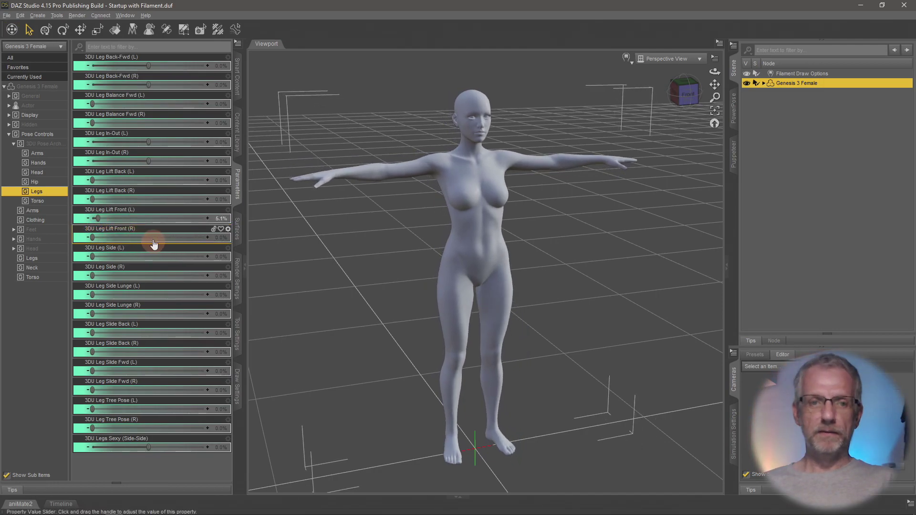
pyautogui.moveTo(92, 237); pyautogui.dragTo(181, 249)
pyautogui.moveTo(392, 329); pyautogui.dragTo(266, 285)
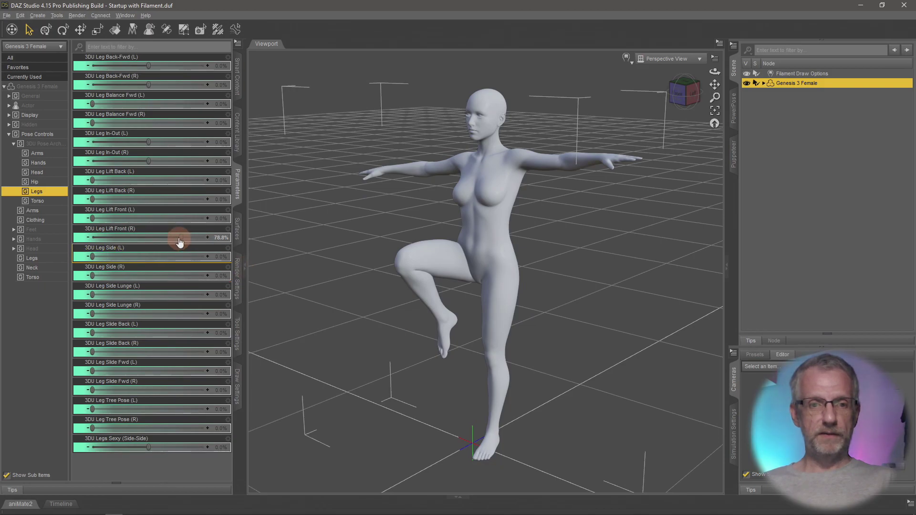
pyautogui.moveTo(180, 236); pyautogui.dragTo(62, 238)
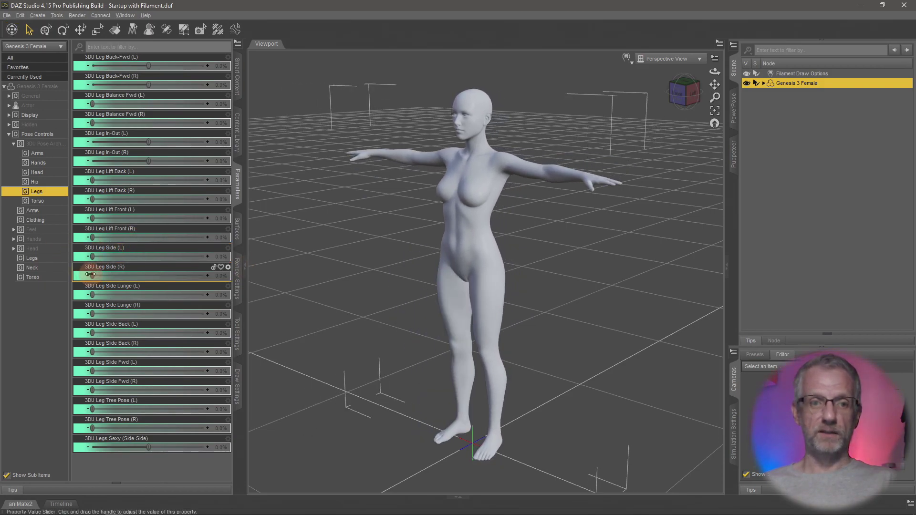
# - Try the Leg Side (R) dial and the Leg Side Lunge dials, with the right lunge at 53.8%, and reset them to 0%
pyautogui.moveTo(104, 276); pyautogui.dragTo(75, 289)
pyautogui.moveTo(93, 294); pyautogui.dragTo(152, 326)
pyautogui.moveTo(303, 371); pyautogui.dragTo(341, 375)
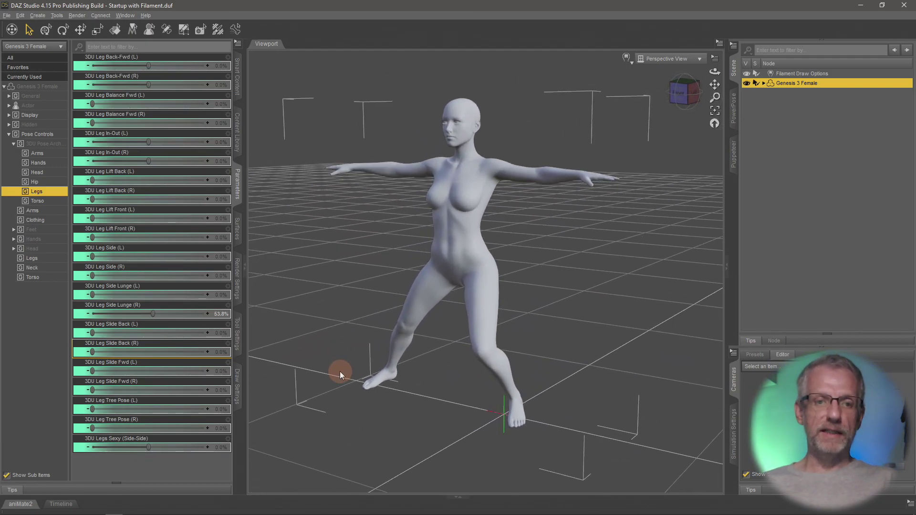
pyautogui.moveTo(153, 316); pyautogui.dragTo(61, 320)
# - Switch to the browser and view the enlarged promo images on the Ravyn Character and Hair for Genesis 8 Female(s) store page
pyautogui.hotkey('alt', 'Tab')
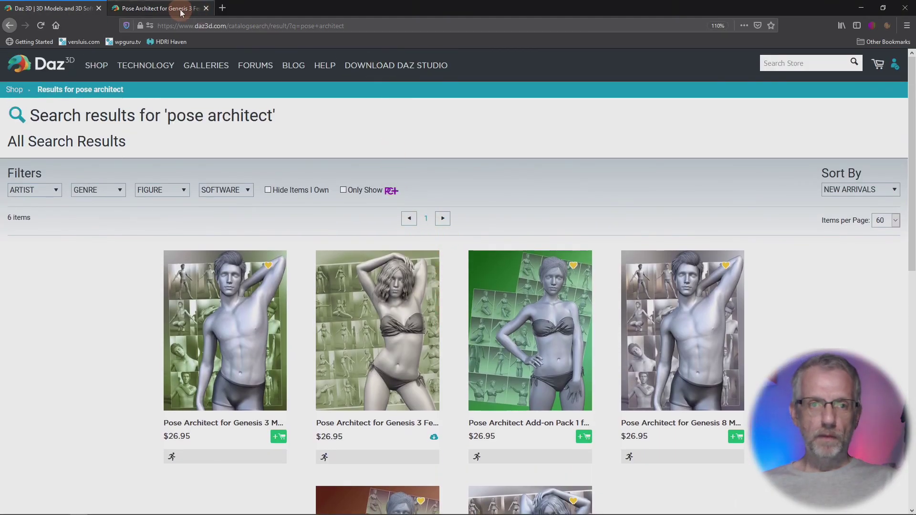
pyautogui.click(177, 8)
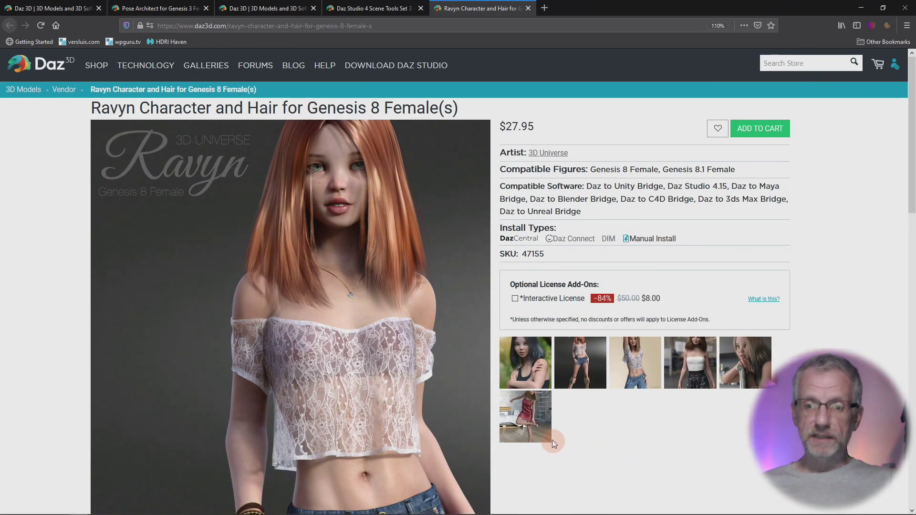
pyautogui.click(694, 369)
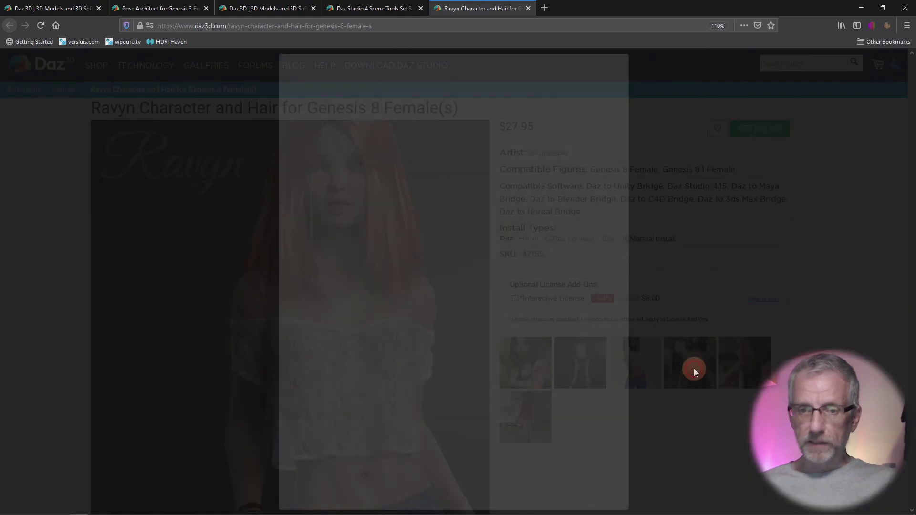
pyautogui.click(616, 289)
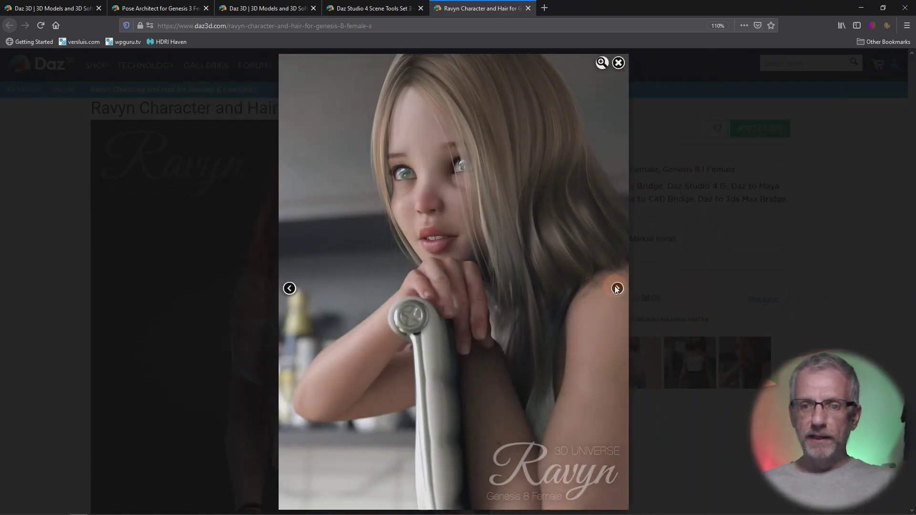
pyautogui.click(616, 289)
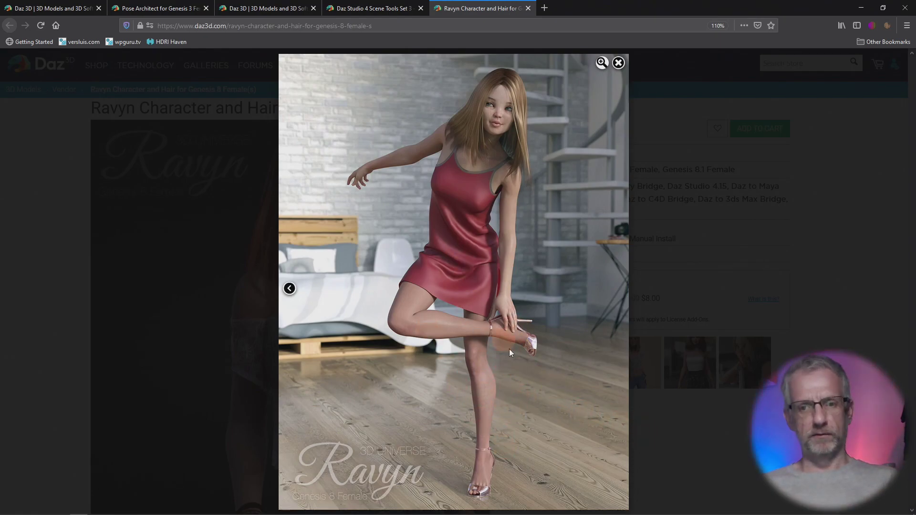
pyautogui.click(674, 274)
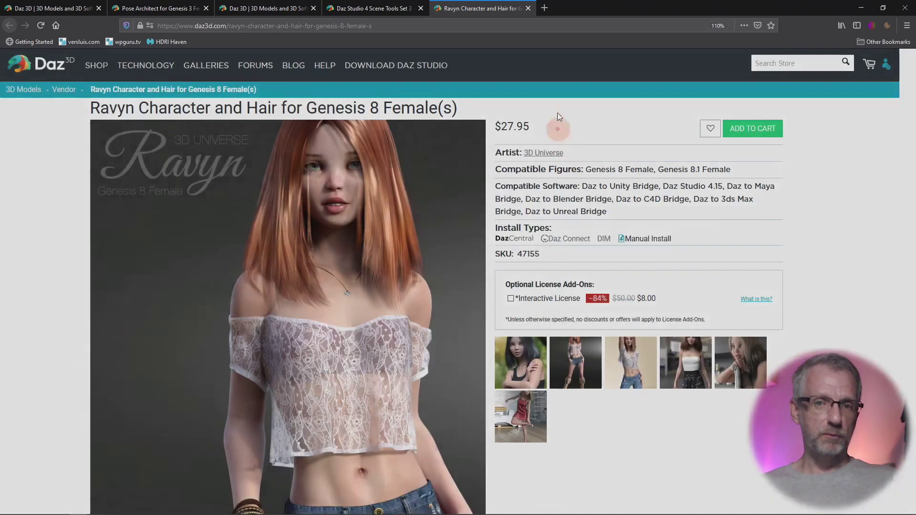
# - View the Daz Studio 4 Scene Tools Set 3 - Pose Symmetry store page and enlarge its main promo image
pyautogui.click(370, 7)
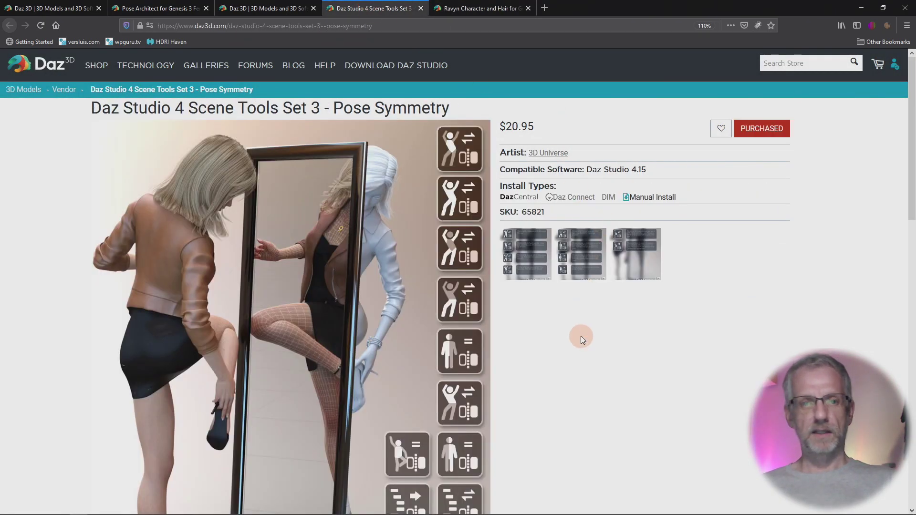
pyautogui.scroll(-1, 583, 340)
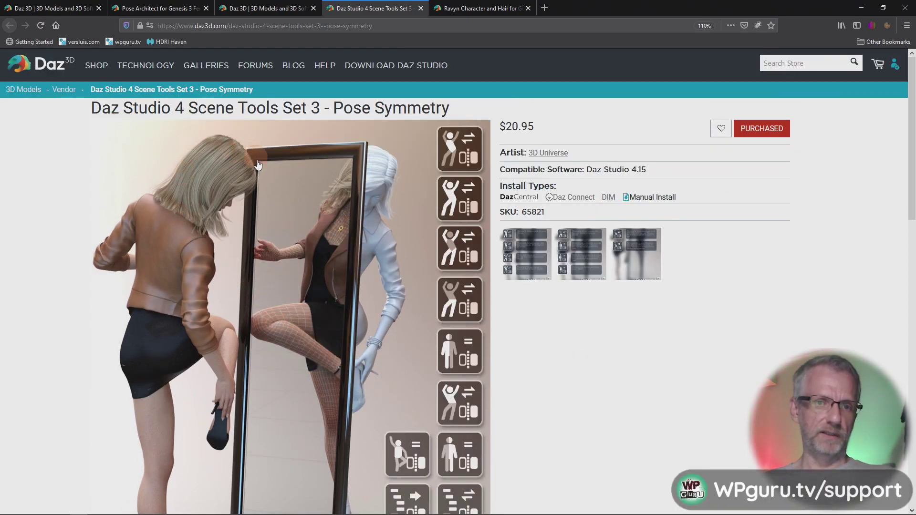
pyautogui.click(295, 247)
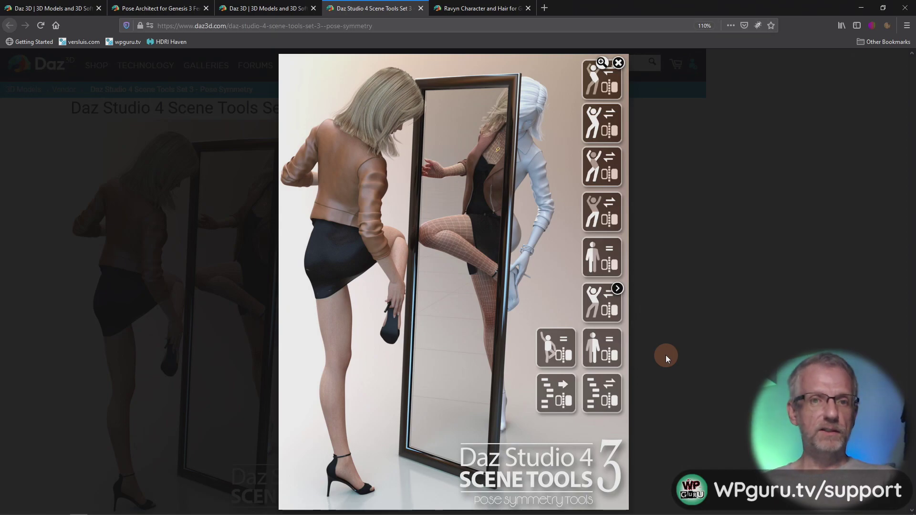
# - Switch to DAZ Studio and set the Legs Sexy (Side-Side) dial to 94.1%
pyautogui.hotkey('alt', 'Tab')
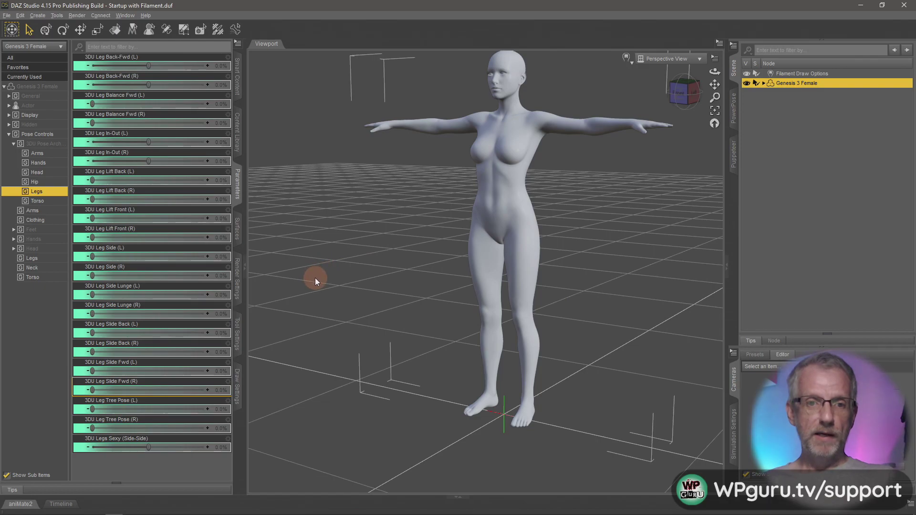
pyautogui.moveTo(313, 251); pyautogui.dragTo(309, 252)
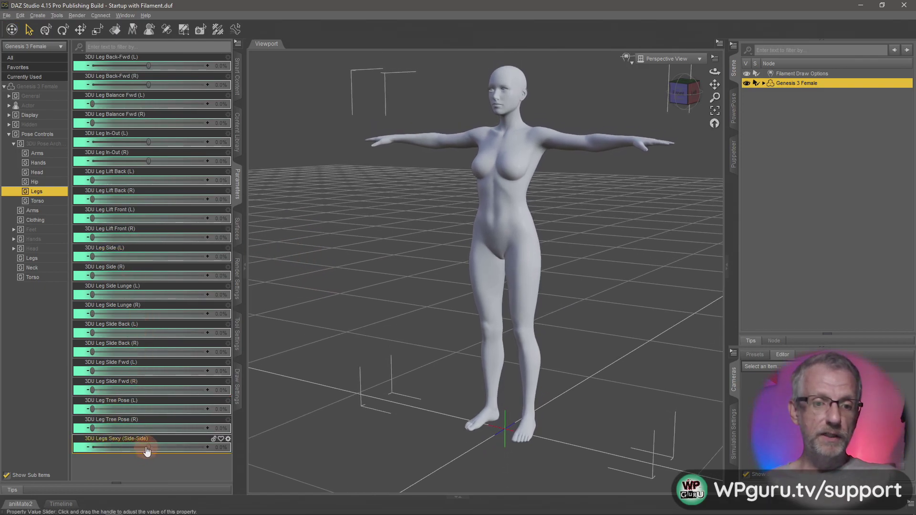
pyautogui.moveTo(149, 448); pyautogui.dragTo(203, 458)
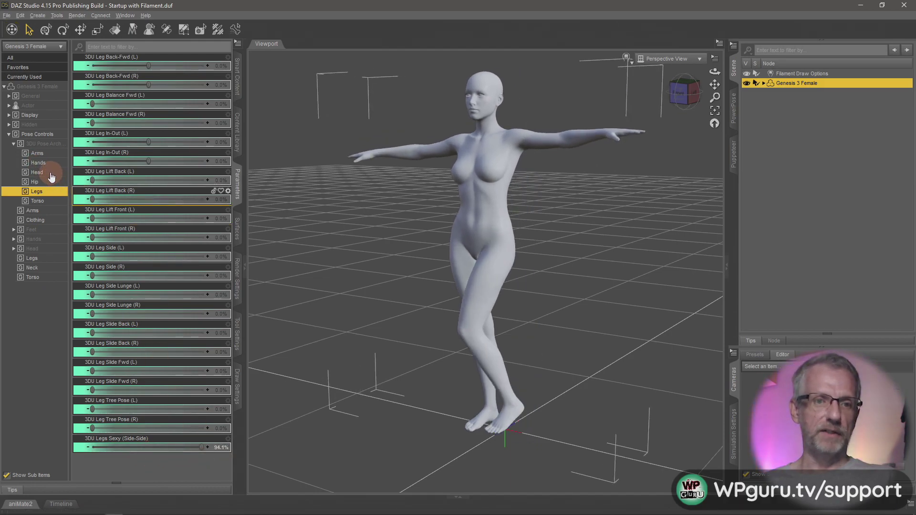
# - Display the Pose Architect Head dials, frame the head closely, and try Head Look Left-Right before resetting it to 0%
pyautogui.click(50, 174)
pyautogui.scroll(8, 385, 206)
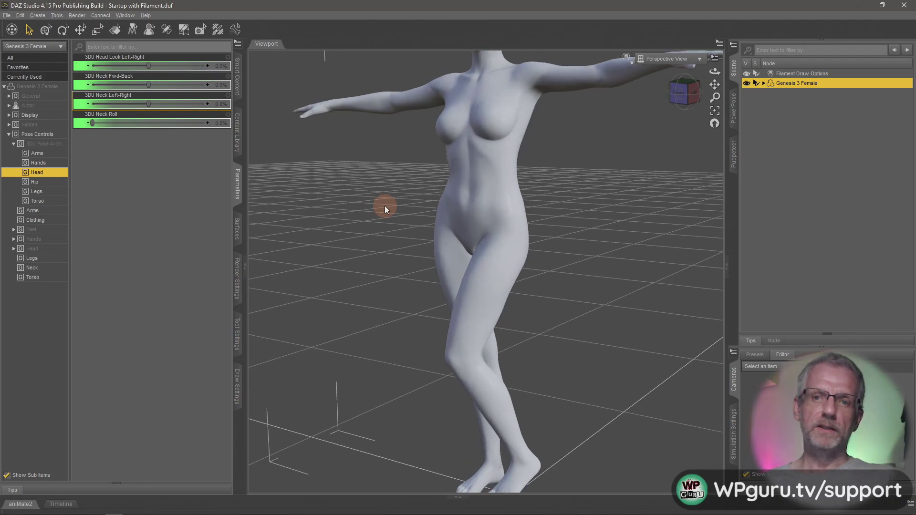
pyautogui.scroll(2, 374, 208)
pyautogui.moveTo(374, 208); pyautogui.dragTo(370, 213, button='middle')
pyautogui.scroll(2, 370, 209)
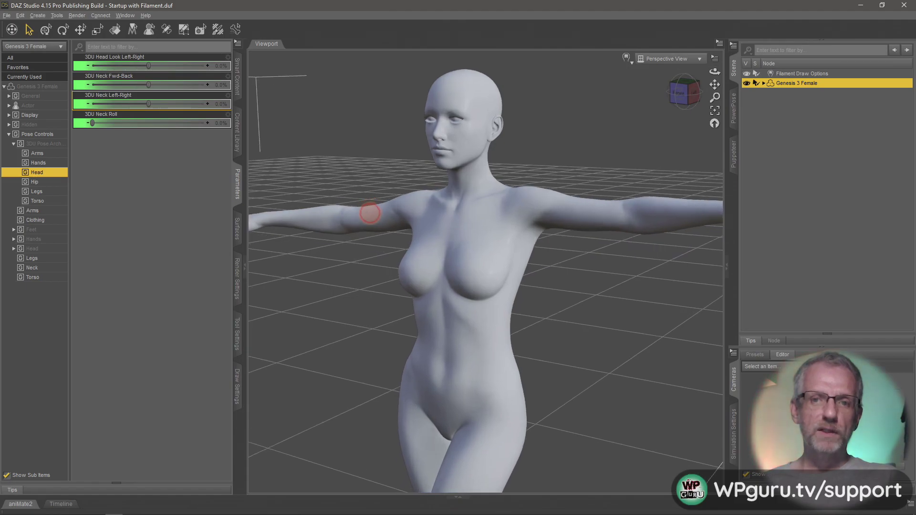
pyautogui.scroll(2, 370, 213)
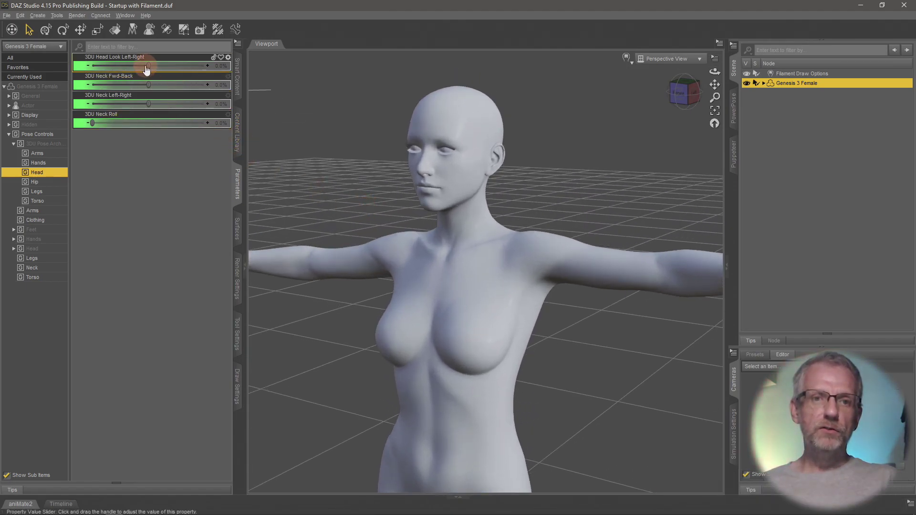
pyautogui.moveTo(150, 66); pyautogui.dragTo(174, 72)
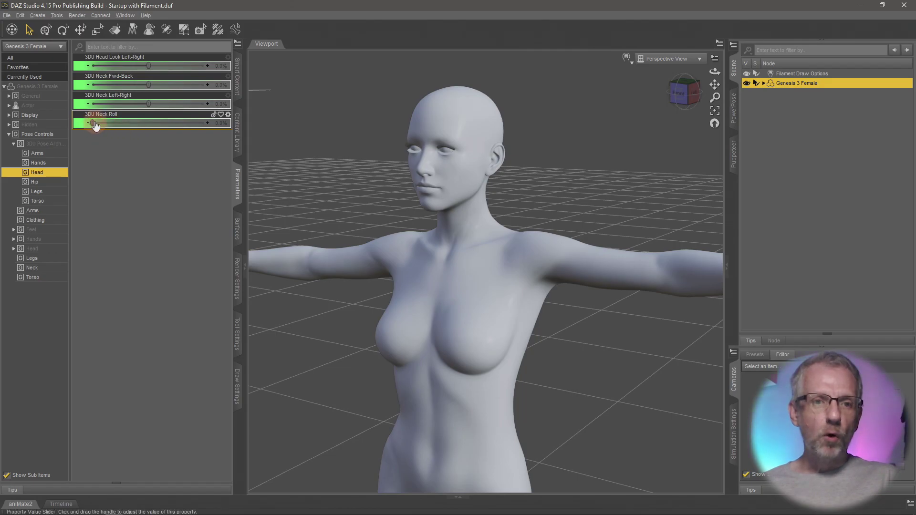
# - Try the Neck Roll dial at several values, including 57.6%, and reset it to 0%
pyautogui.moveTo(92, 124); pyautogui.dragTo(116, 175)
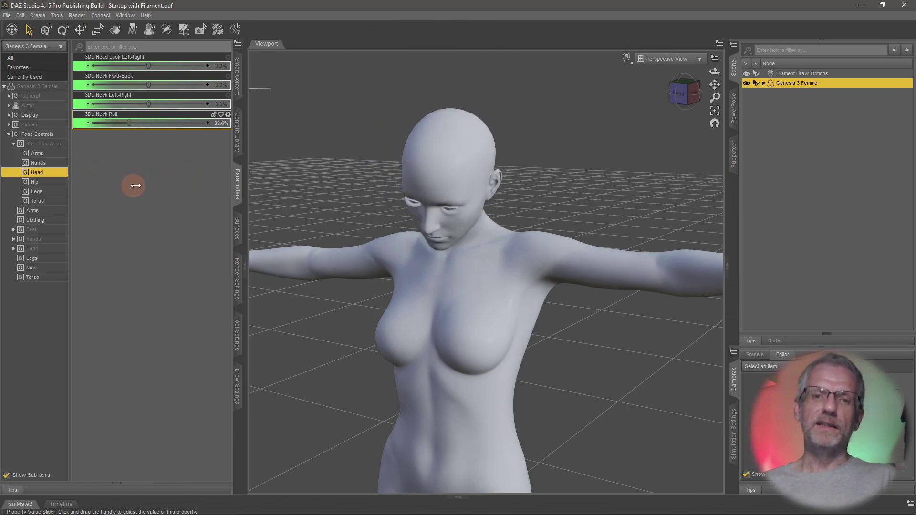
pyautogui.moveTo(176, 191); pyautogui.dragTo(120, 222)
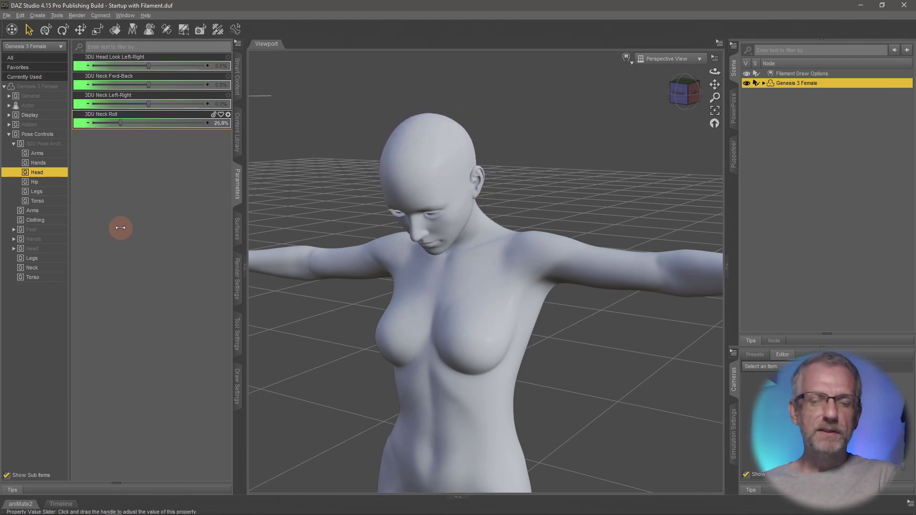
pyautogui.moveTo(128, 227); pyautogui.dragTo(157, 227)
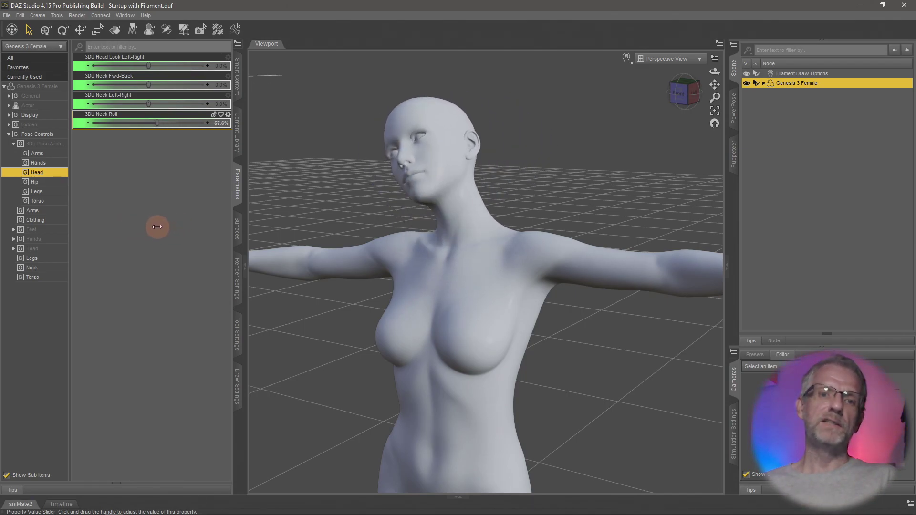
pyautogui.click(189, 132)
pyautogui.scroll(-3, 307, 250)
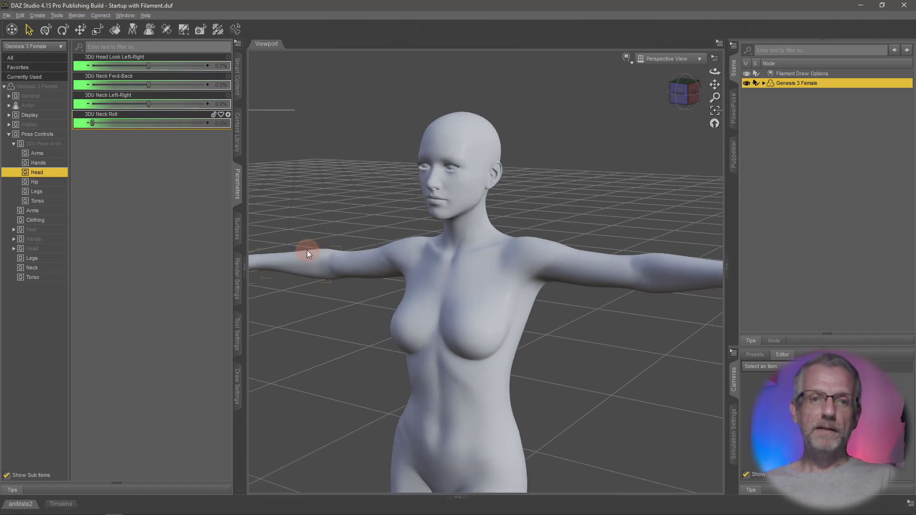
pyautogui.scroll(-2, 344, 261)
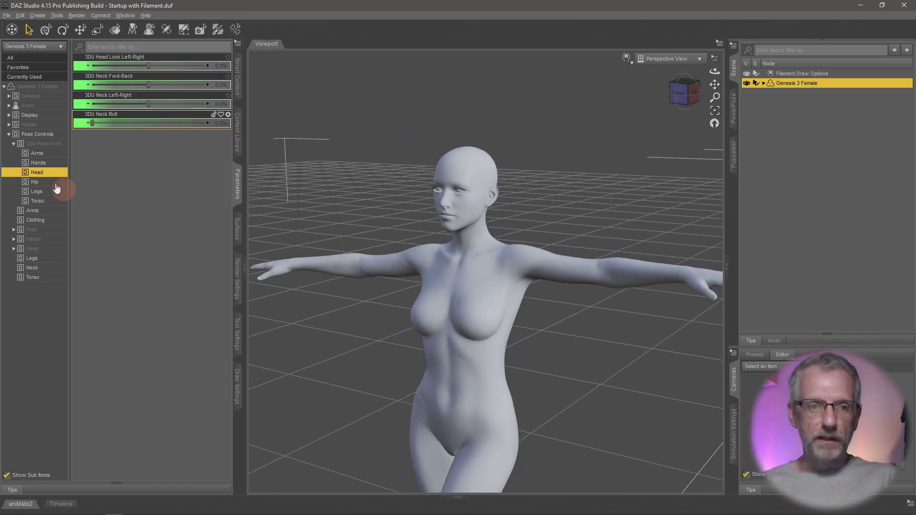
# - Display the Hands dials, try Finger Roll (L) and Finger Roll (R) with the right hand in close-up, and reset both to 0%
pyautogui.click(39, 162)
pyautogui.scroll(5, 301, 294)
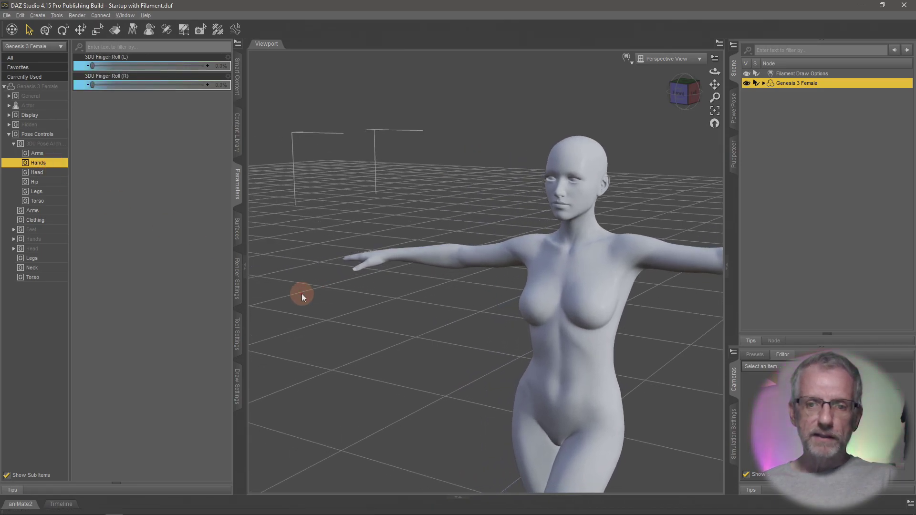
pyautogui.scroll(2, 302, 294)
pyautogui.moveTo(302, 294); pyautogui.dragTo(301, 294, button='middle')
pyautogui.moveTo(362, 302); pyautogui.dragTo(273, 150, button='middle')
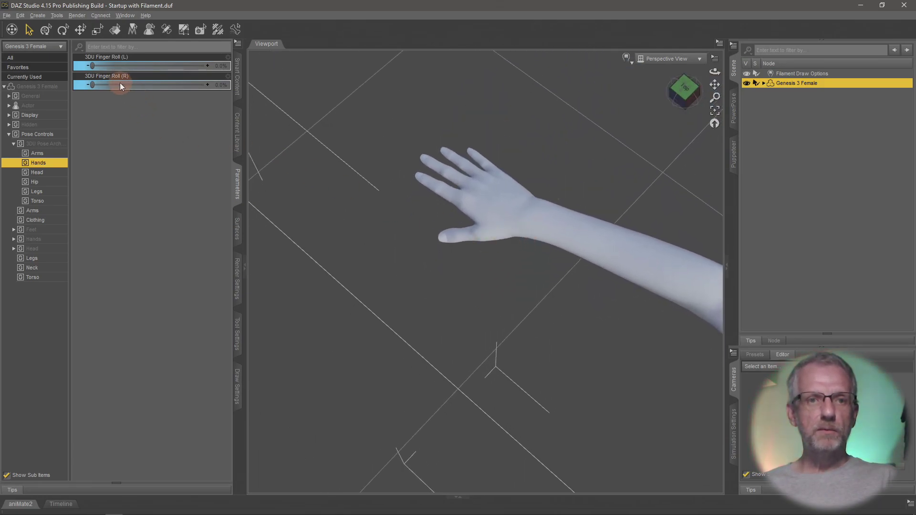
pyautogui.moveTo(180, 62); pyautogui.dragTo(33, 68)
pyautogui.moveTo(92, 85); pyautogui.dragTo(237, 130)
pyautogui.moveTo(306, 194); pyautogui.dragTo(77, 102)
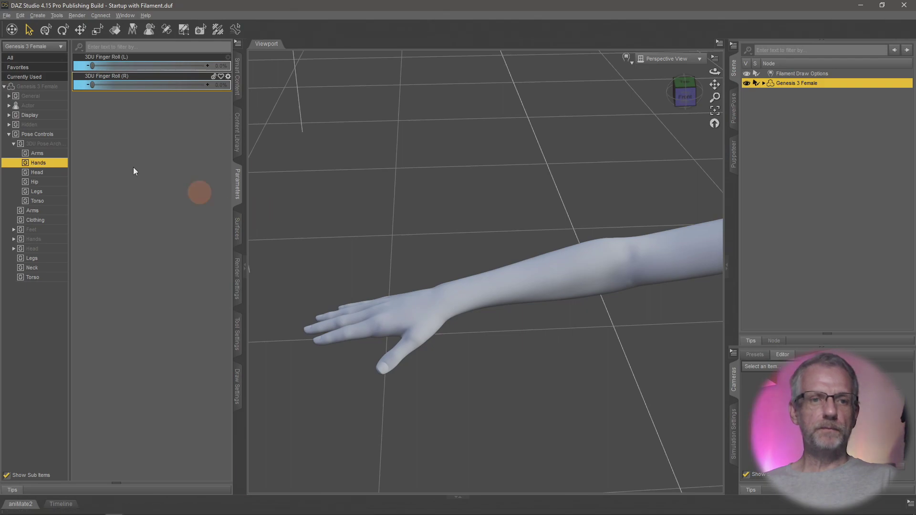
# - Display the Arms dials with the whole figure framed and try Arm Over Head (L) at 46.2%
pyautogui.click(37, 153)
pyautogui.hotkey('ctrl', 'f')
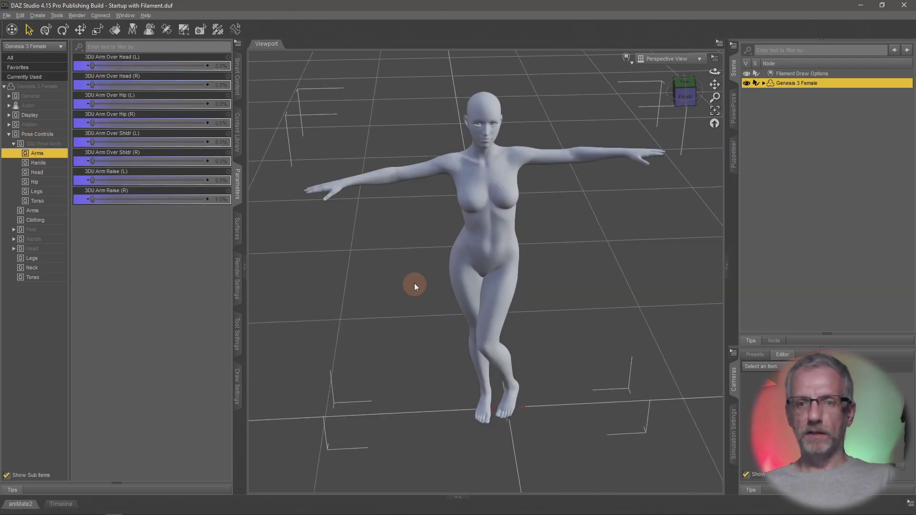
pyautogui.moveTo(453, 282); pyautogui.dragTo(454, 281, button='middle')
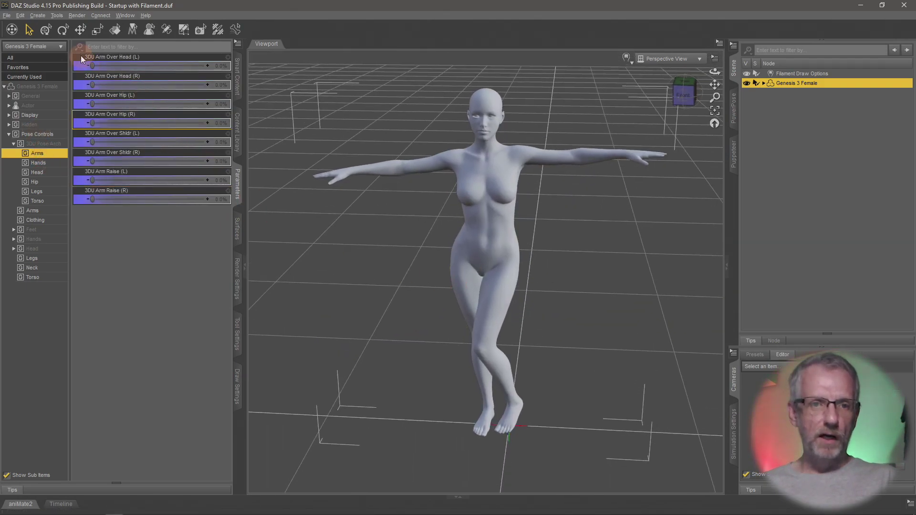
pyautogui.moveTo(94, 64); pyautogui.dragTo(144, 72)
pyautogui.keyDown('alt'); pyautogui.moveTo(435, 222); pyautogui.dragTo(483, 202); pyautogui.keyUp('alt')
pyautogui.keyDown('alt'); pyautogui.moveTo(483, 201); pyautogui.dragTo(475, 206, button='right'); pyautogui.keyUp('alt')
pyautogui.scroll(6, 483, 200)
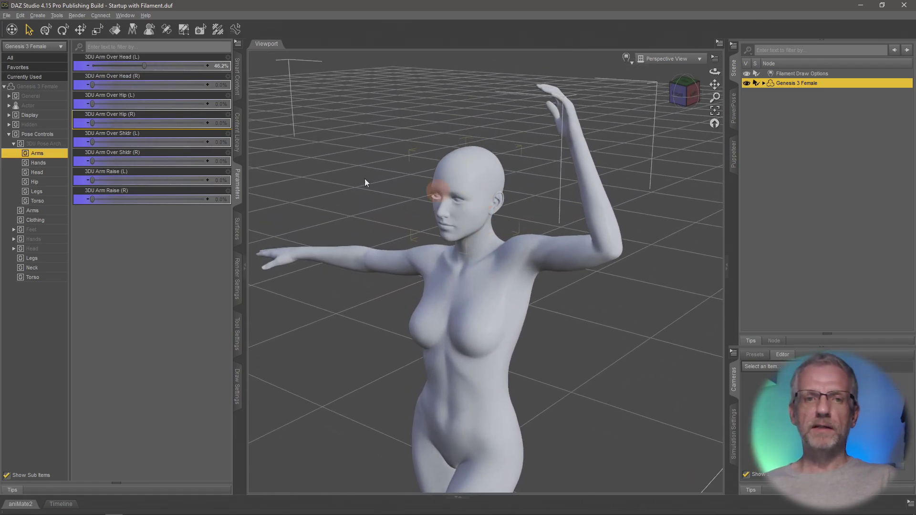
# - Reset Arm Over Head (L) to 0% and try Arm Over Hip (L) at 46.3%
pyautogui.moveTo(143, 67); pyautogui.dragTo(143, 105)
pyautogui.keyDown('ctrl'); pyautogui.keyDown('alt'); pyautogui.moveTo(361, 298); pyautogui.dragTo(357, 299); pyautogui.keyUp('alt'); pyautogui.keyUp('ctrl')
pyautogui.keyDown('ctrl'); pyautogui.keyDown('alt'); pyautogui.moveTo(357, 299); pyautogui.dragTo(354, 295, button='right'); pyautogui.keyUp('alt'); pyautogui.keyUp('ctrl')
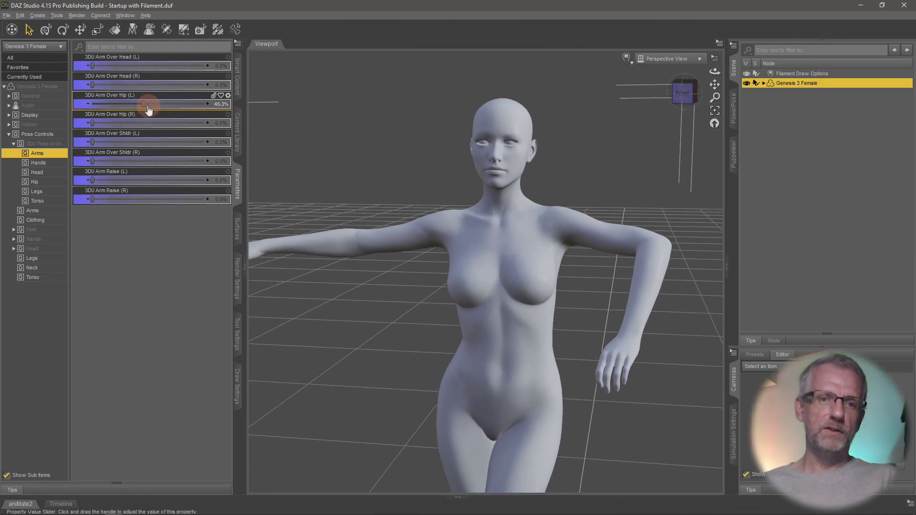
# - Reset Arm Over Hip (L), try the Arm Over Shldr and Arm Raise dials, and return them all to 0%
pyautogui.moveTo(144, 104); pyautogui.dragTo(153, 152)
pyautogui.keyDown('alt'); pyautogui.moveTo(315, 286); pyautogui.dragTo(298, 307); pyautogui.keyUp('alt')
pyautogui.moveTo(93, 162); pyautogui.dragTo(43, 190)
pyautogui.moveTo(97, 200); pyautogui.dragTo(57, 205)
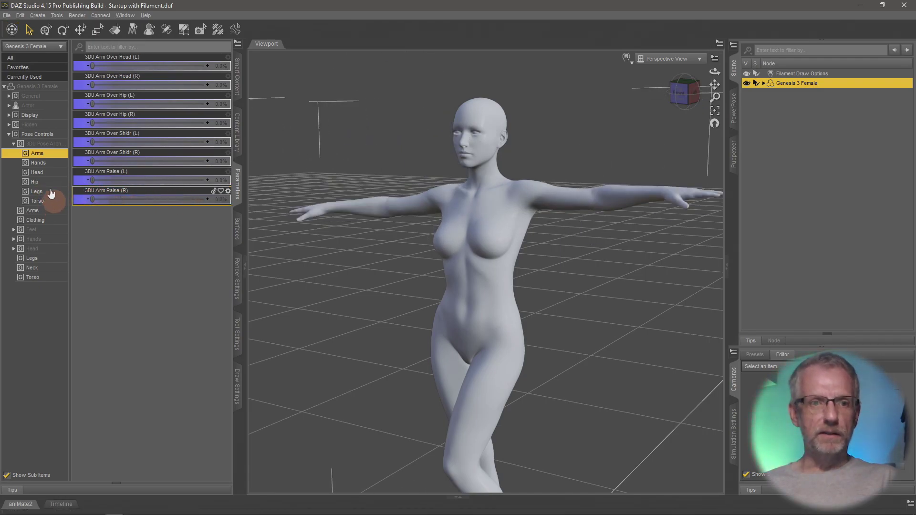
pyautogui.click(47, 201)
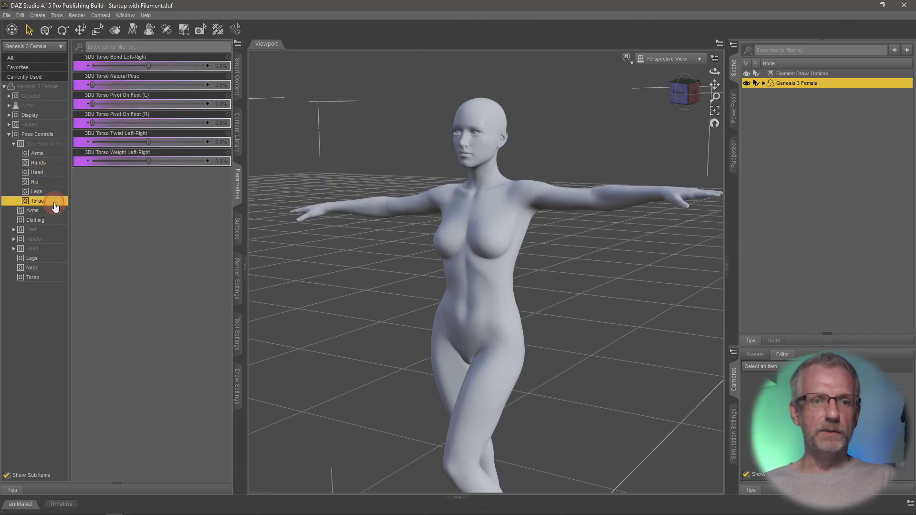
pyautogui.click(151, 163)
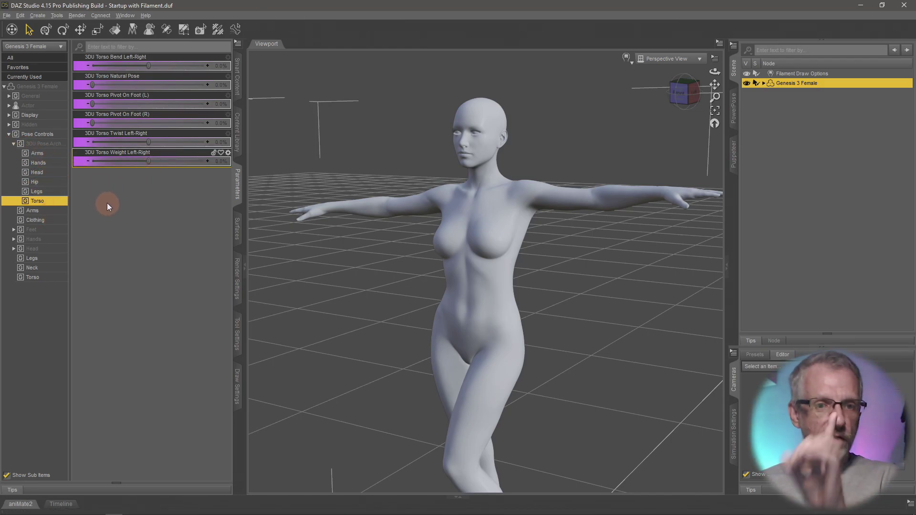
pyautogui.click(46, 163)
# - Pose the arms by setting Arm Raise (R) to 75.0% and Arm Over Shldr (L) to 49.6%
pyautogui.click(47, 154)
pyautogui.moveTo(93, 199); pyautogui.dragTo(176, 198)
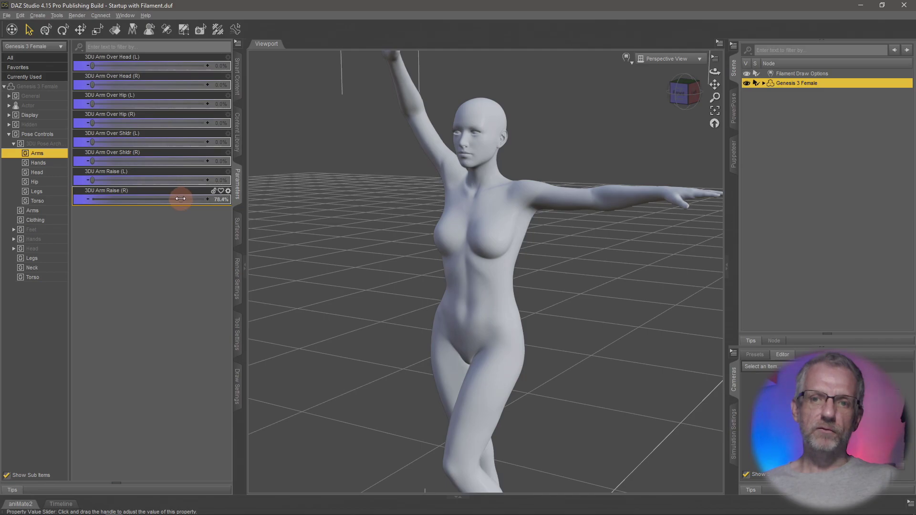
pyautogui.moveTo(92, 161); pyautogui.dragTo(149, 142)
pyautogui.moveTo(357, 293)
pyautogui.mouseDown()
pyautogui.moveTo(426, 317)
pyautogui.moveTo(395, 315)
pyautogui.mouseUp()
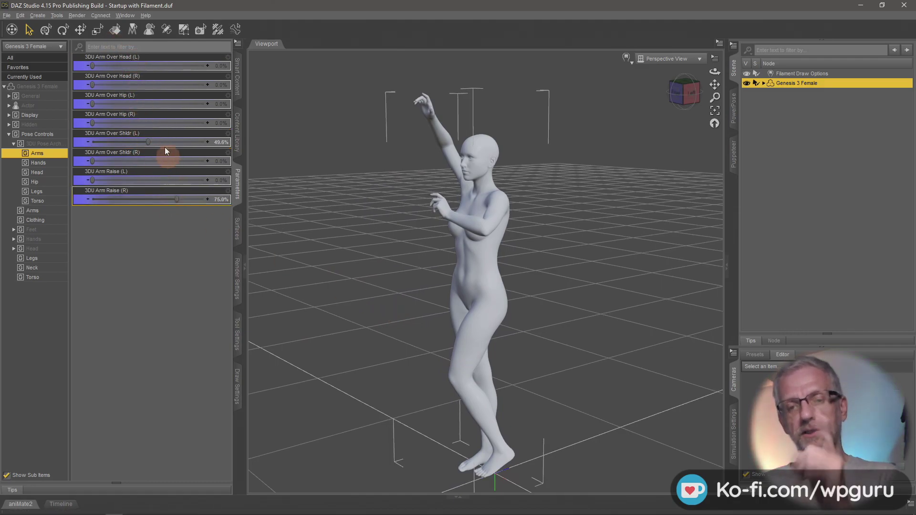
pyautogui.moveTo(273, 214)
pyautogui.mouseDown()
pyautogui.moveTo(369, 272)
pyautogui.moveTo(349, 260)
pyautogui.mouseUp()
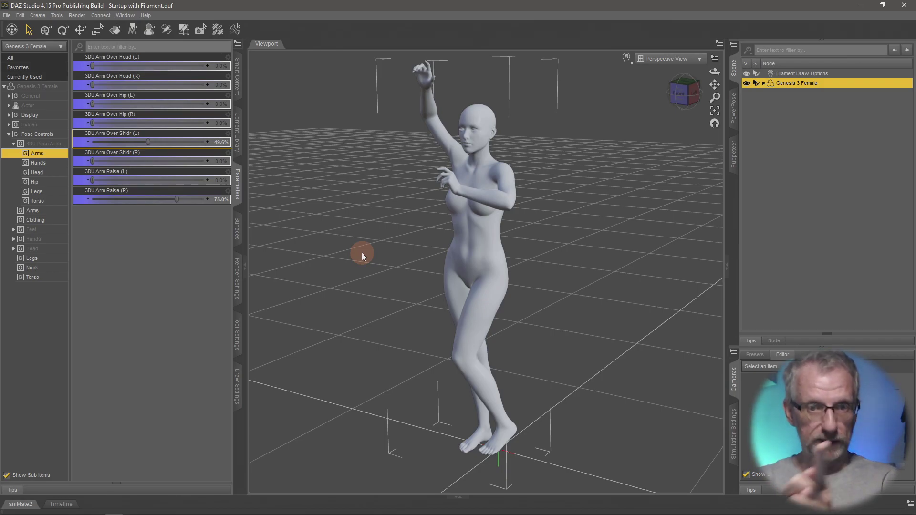
# - Open the Pose Architect for Genesis 3 Female(s) product in Smart Content and select its Extract Pose (Genesis 3 Female) script
pyautogui.click(238, 76)
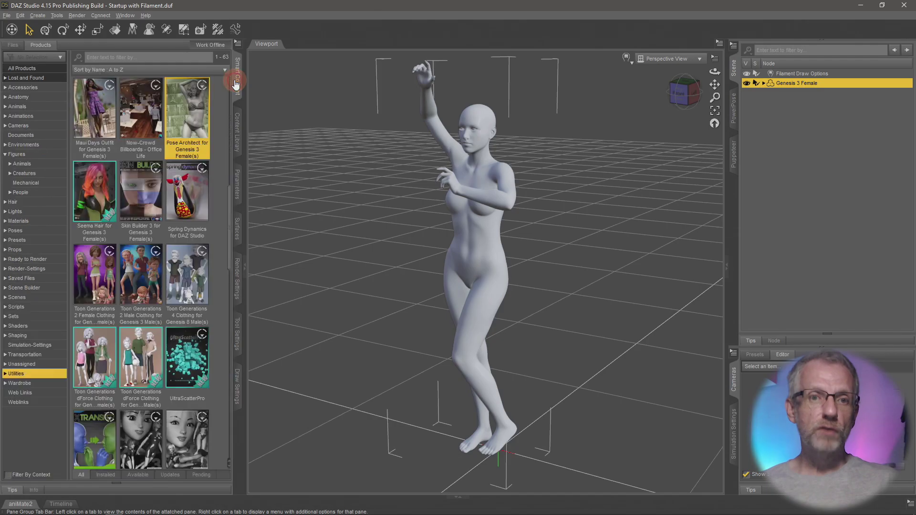
pyautogui.click(234, 189)
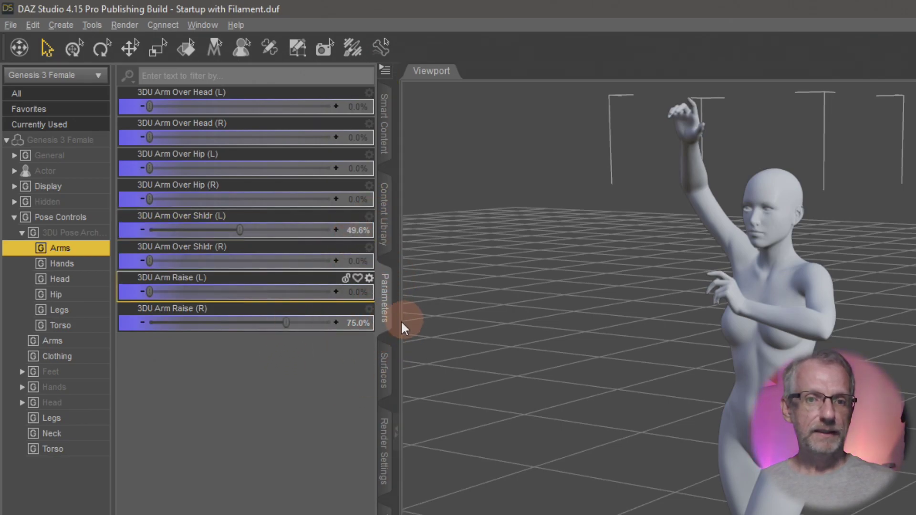
pyautogui.click(385, 127)
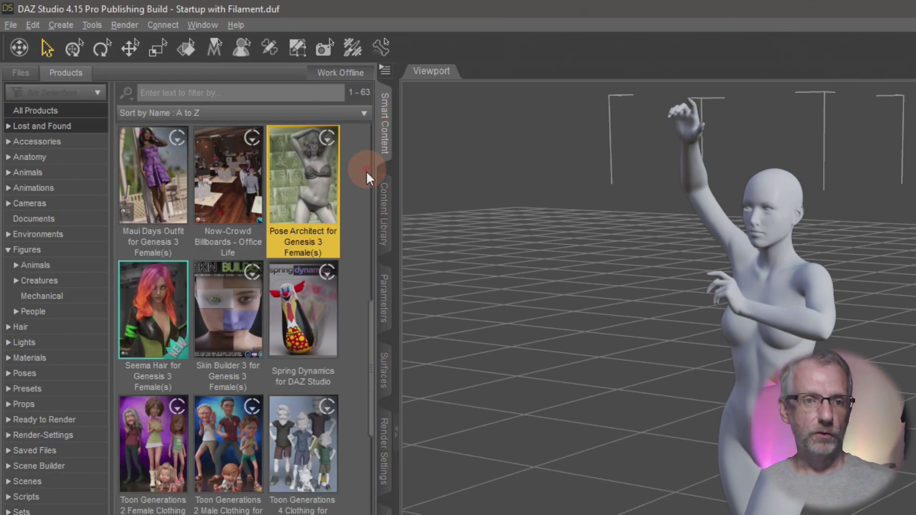
pyautogui.click(305, 185)
pyautogui.click(184, 194)
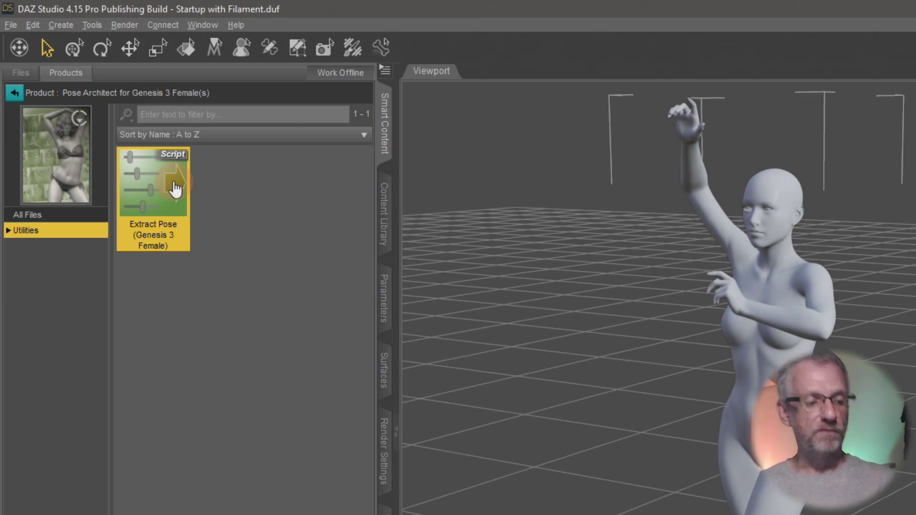
# - Run the Extract Pose (Genesis 3 Female) script on the posed figure and move its report dialog off the figure
pyautogui.moveTo(175, 189)
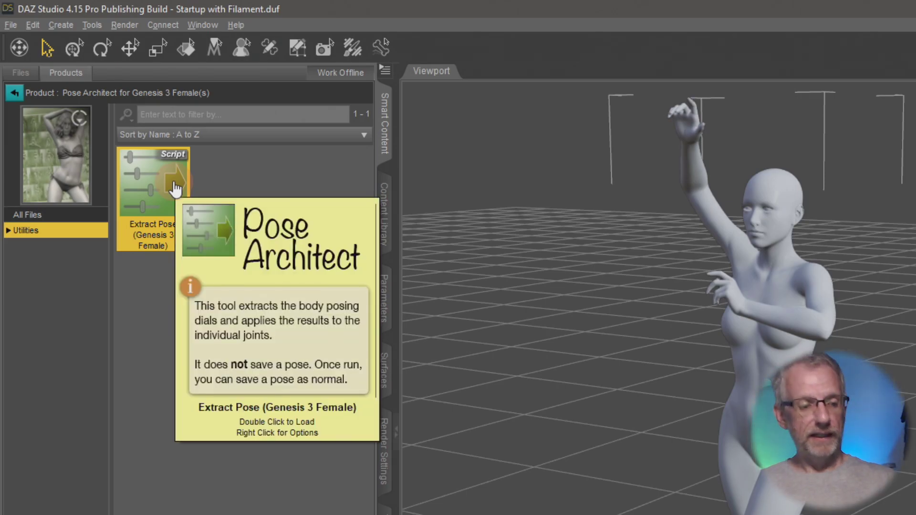
pyautogui.doubleClick(176, 189)
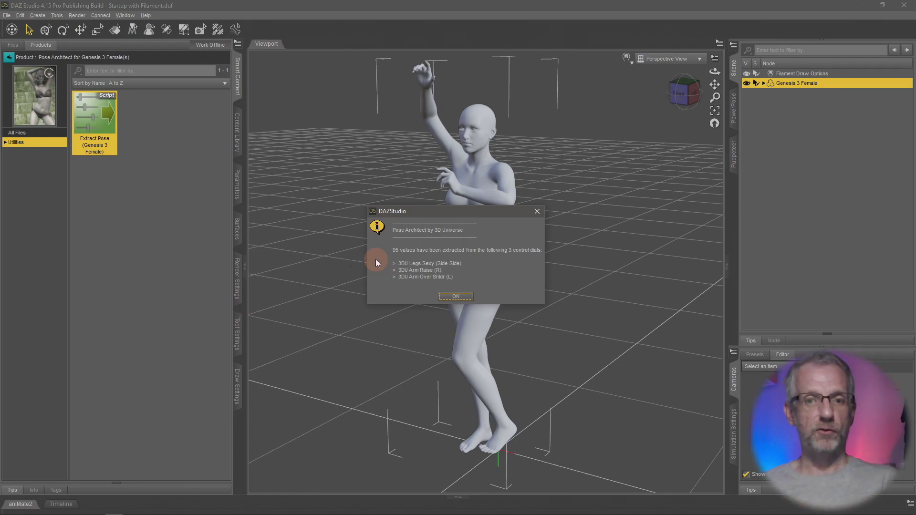
pyautogui.moveTo(453, 214); pyautogui.dragTo(241, 125)
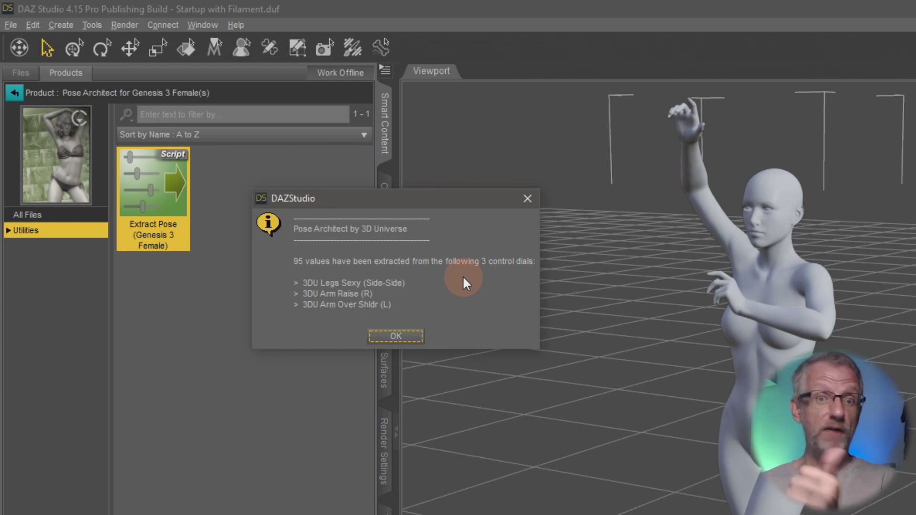
# - Dismiss the extraction report and check the figure's 3DU arm pose dials in its parameters
pyautogui.click(396, 336)
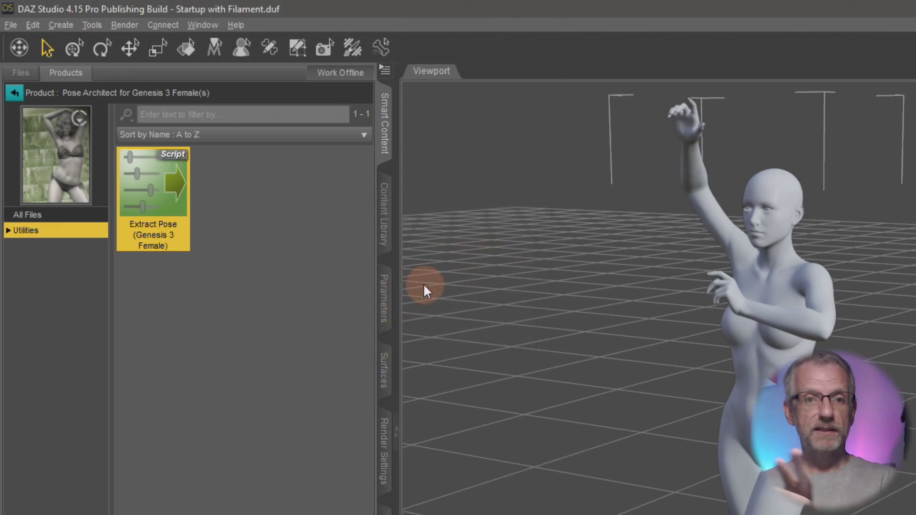
pyautogui.click(380, 311)
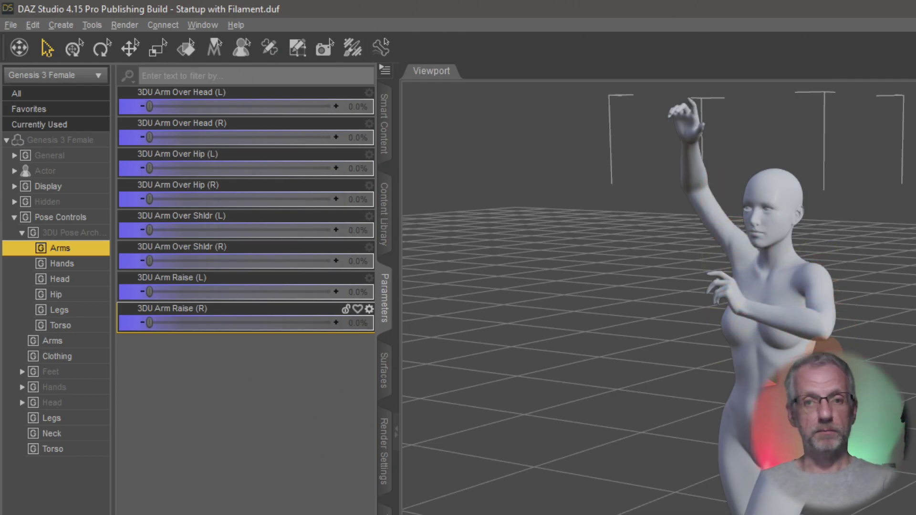
pyautogui.click(123, 93)
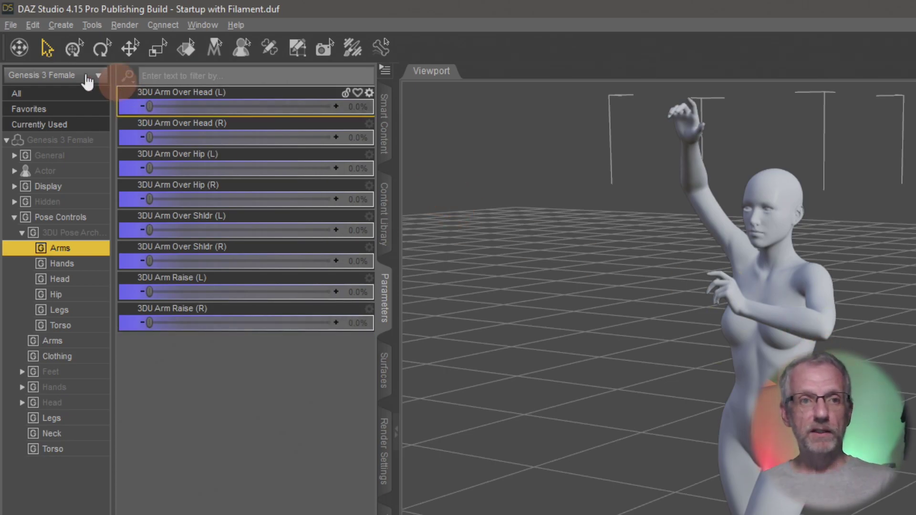
# - Save the figure's extracted pose as a Pose Preset in the Poses folder, limited to Current Frame Only
pyautogui.click(10, 25)
pyautogui.moveTo(77, 135)
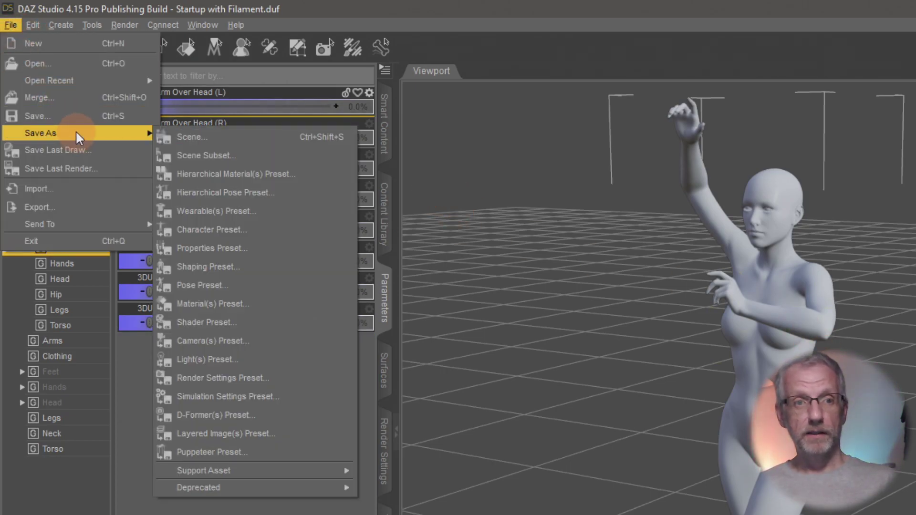
pyautogui.click(302, 285)
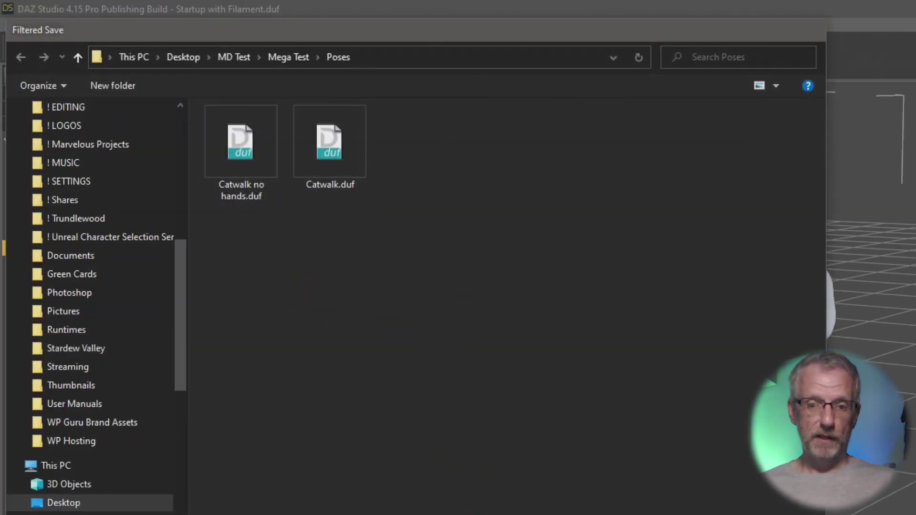
pyautogui.press('Return')
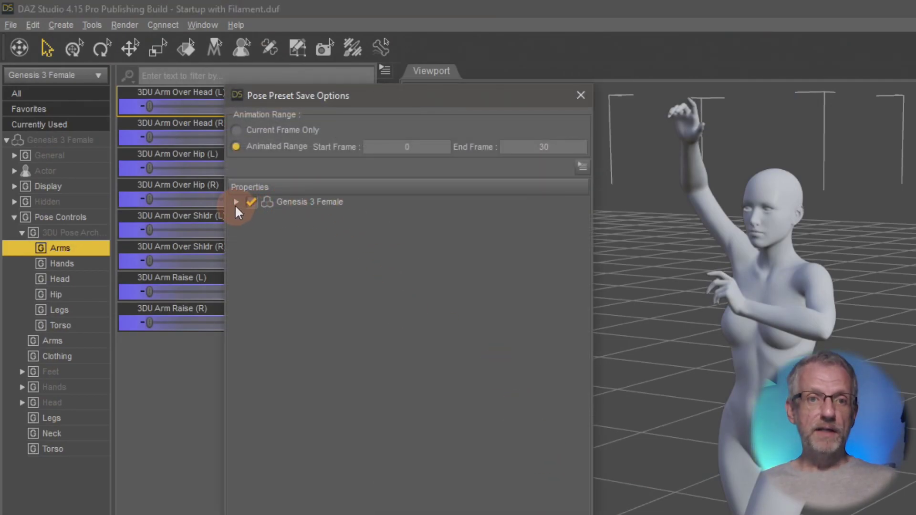
pyautogui.click(236, 130)
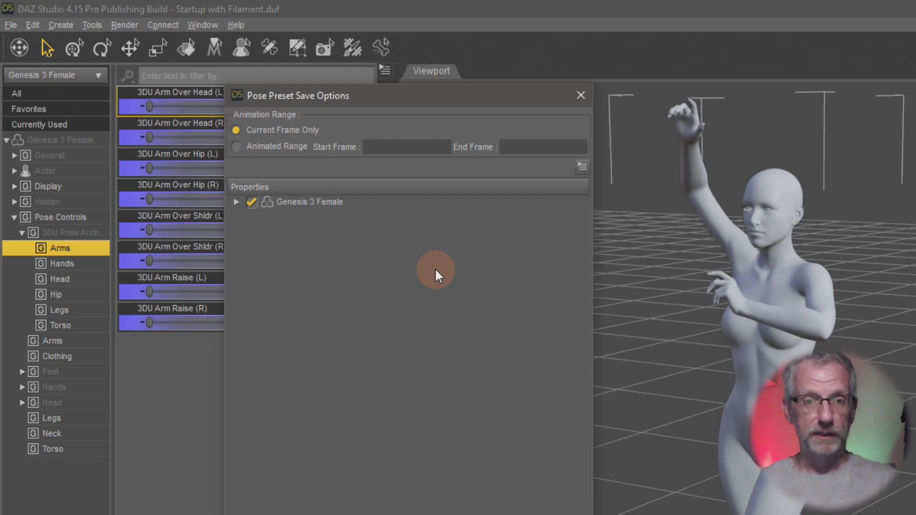
pyautogui.click(352, 366)
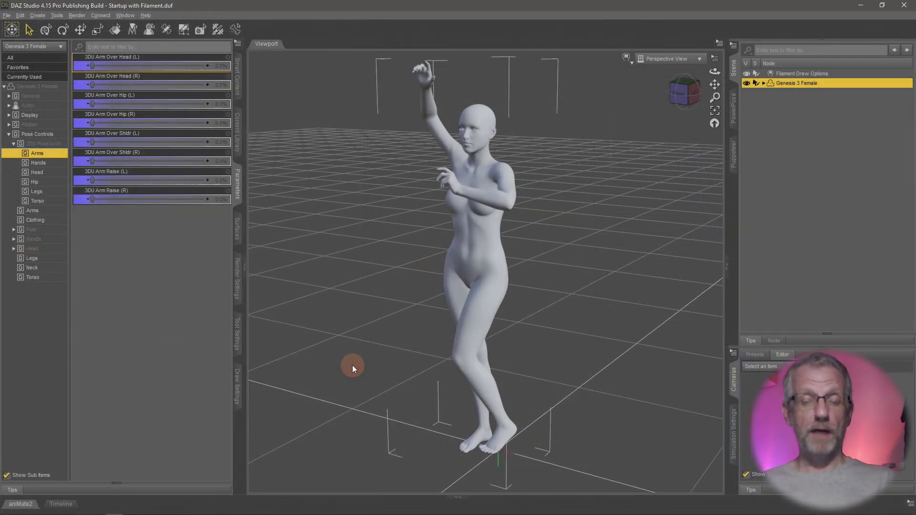
# - Switch to the web browser and bring up the Pose Architect for Genesis 3 Female(s) store page
pyautogui.hotkey('alt', 'Tab')
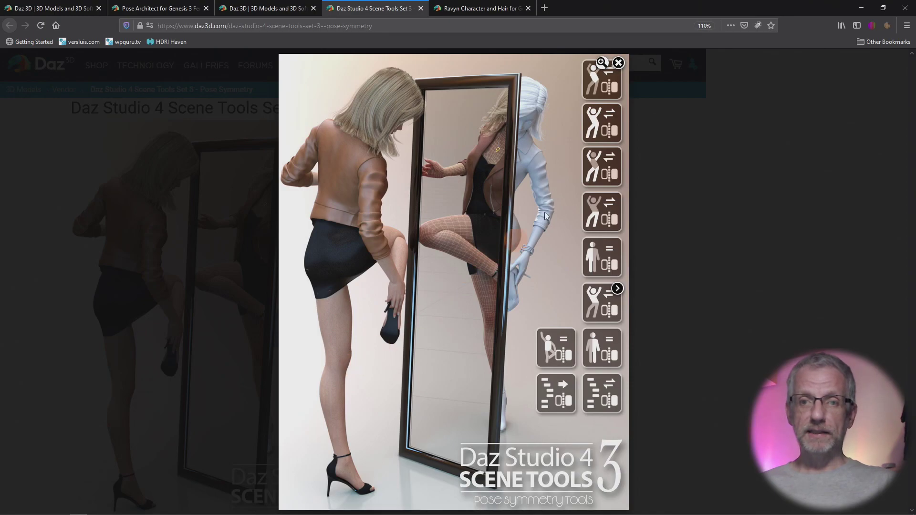
pyautogui.click(251, 10)
pyautogui.click(132, 14)
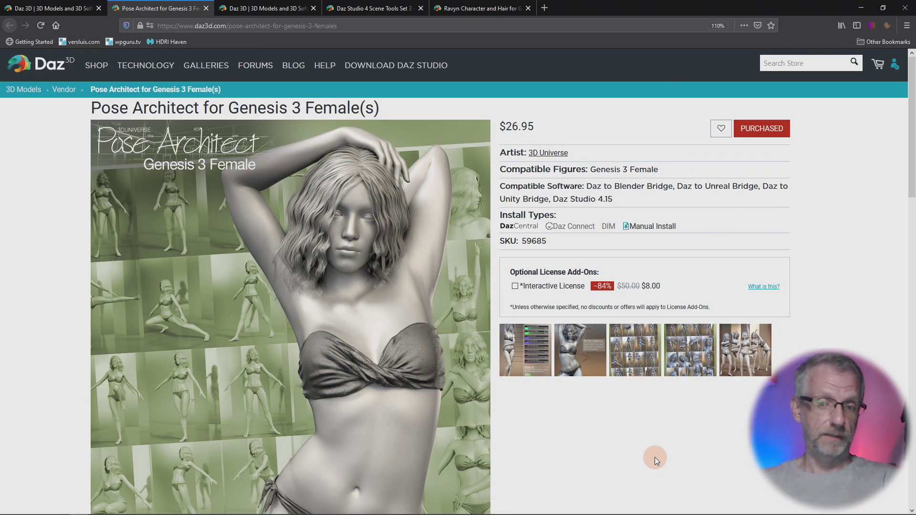
# - View the product's promo images from the Step 1 pose-dials picture through to the last one, then close the image viewer
pyautogui.click(515, 354)
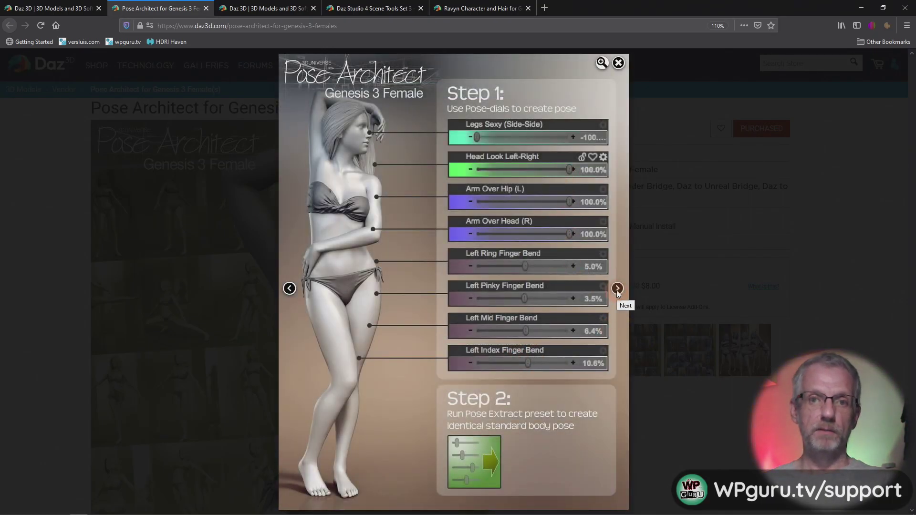
pyautogui.click(618, 289)
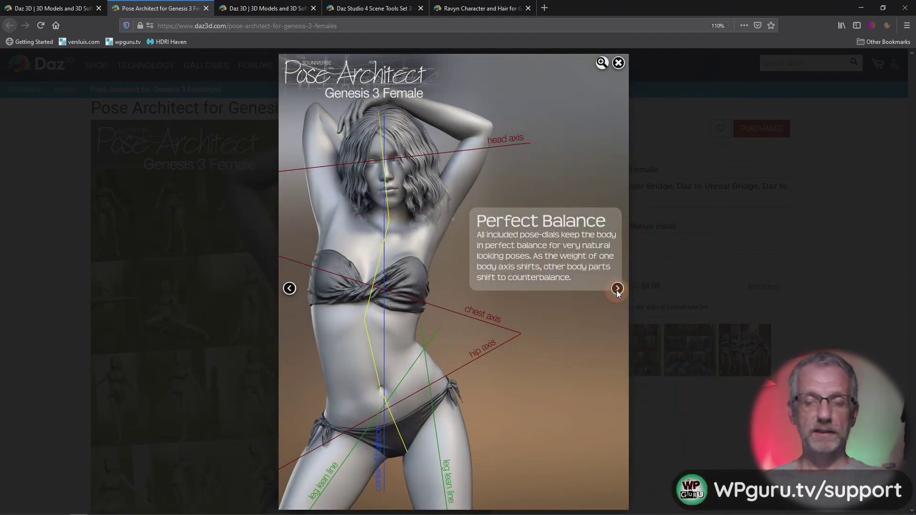
pyautogui.click(618, 289)
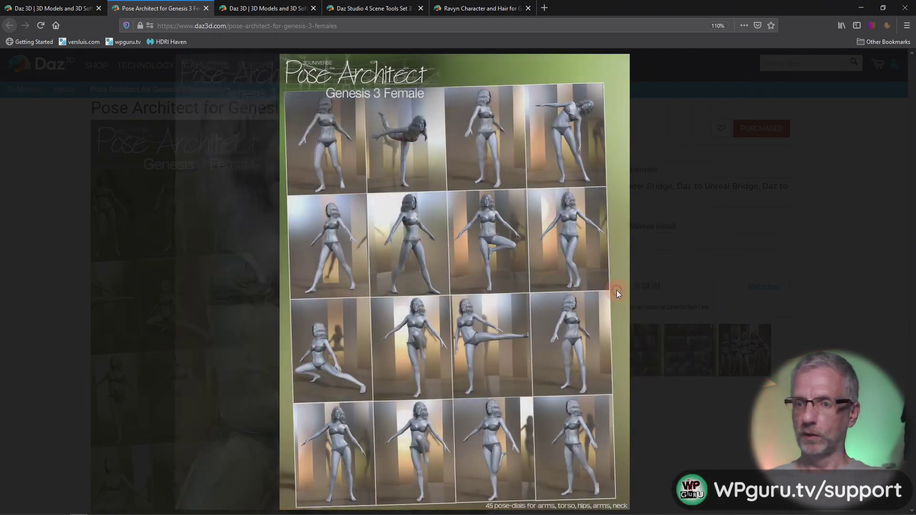
pyautogui.click(617, 289)
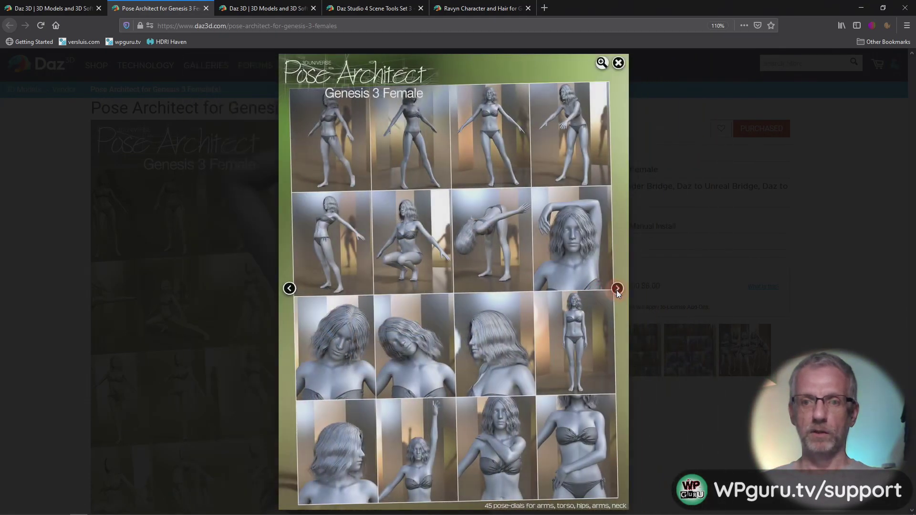
pyautogui.click(618, 289)
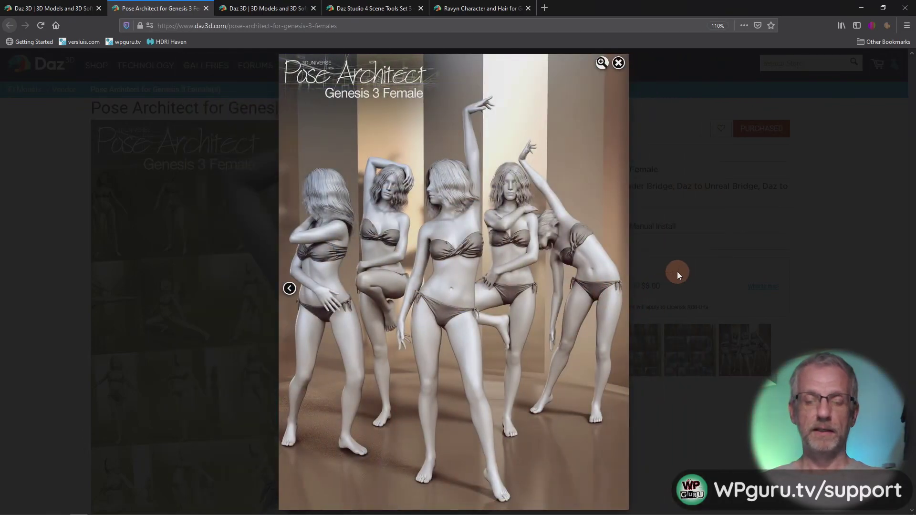
pyautogui.click(677, 271)
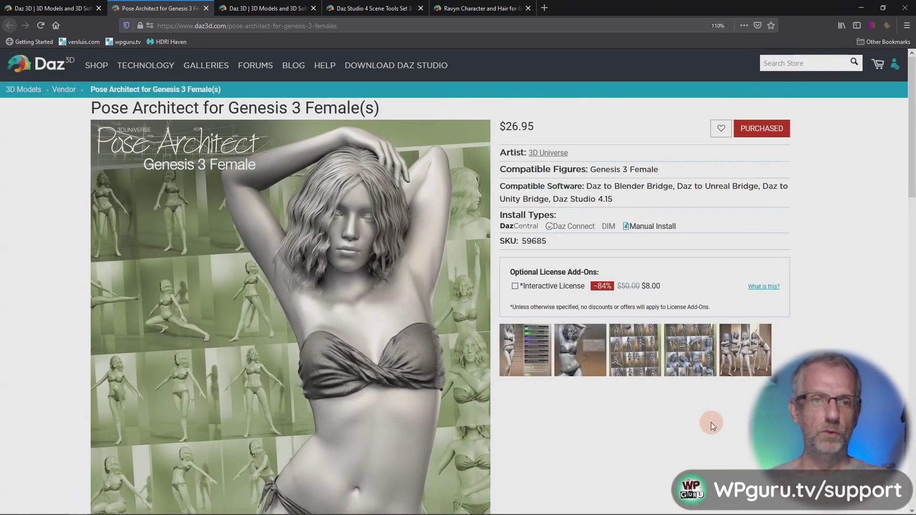